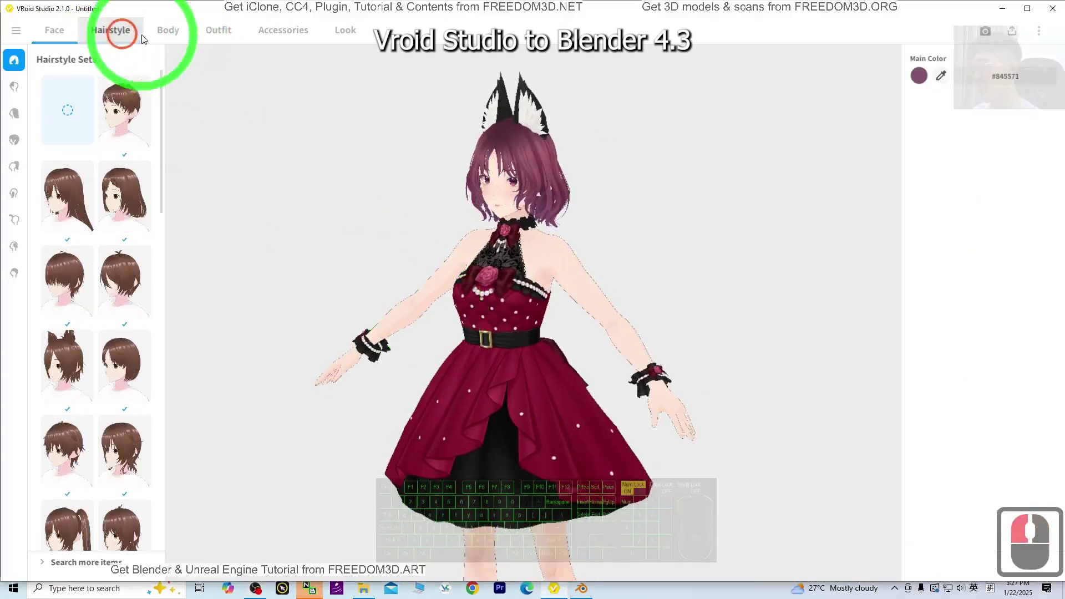
Switch from VRoid Studio to Blender and put the posed character's armature into Object Mode
{"action": "right_click_drag", "start_coordinate": [455, 264], "coordinate": [549, 314]}
{"action": "right_click_drag", "start_coordinate": [454, 311], "coordinate": [577, 314]}
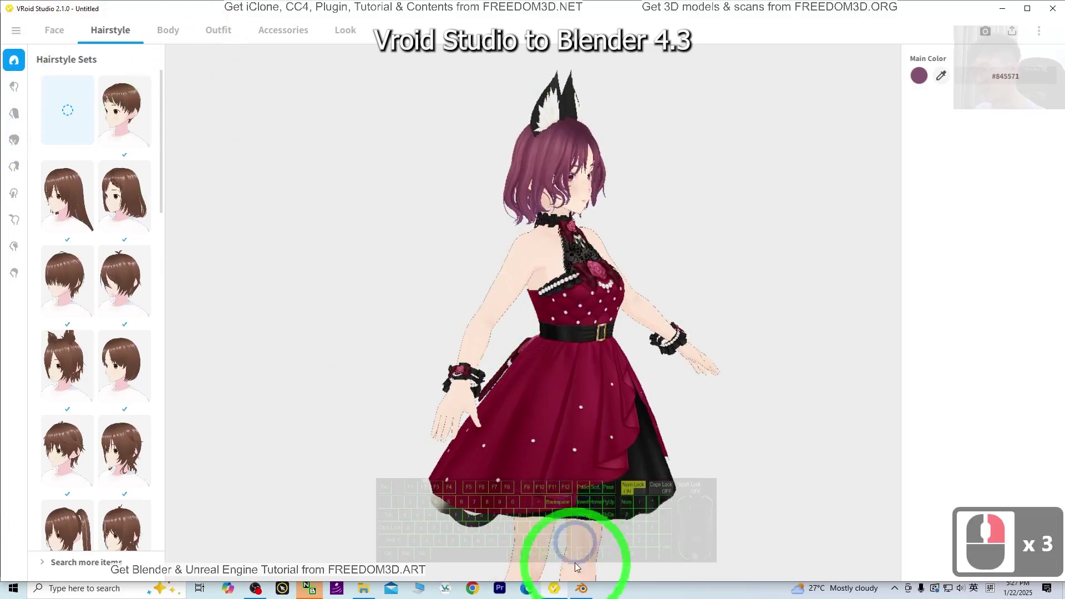
{"action": "left_click", "coordinate": [582, 587]}
{"action": "right_click", "coordinate": [599, 342]}
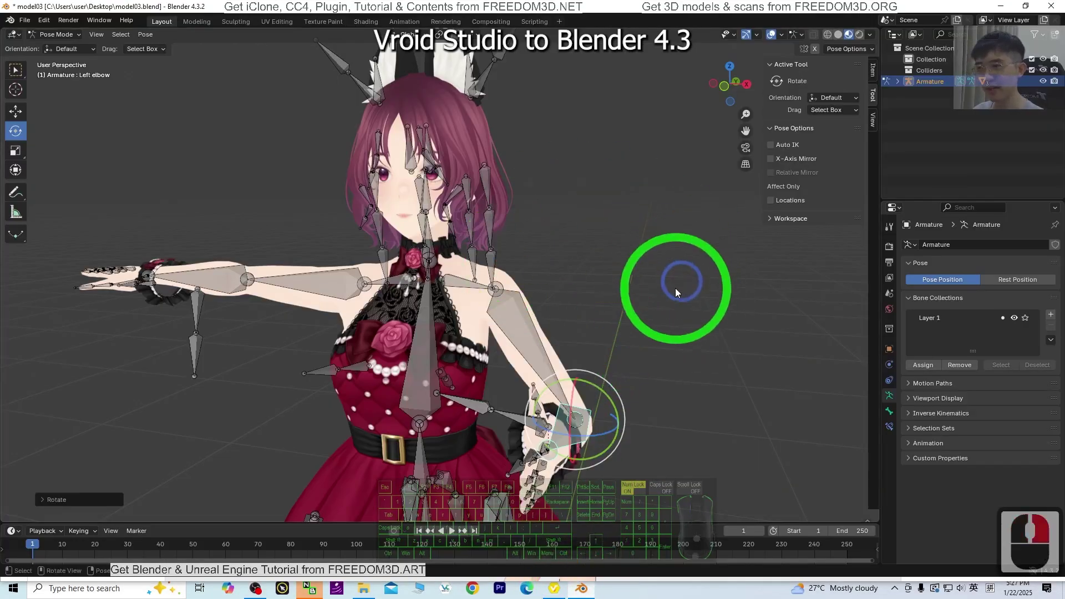
{"action": "middle_click_drag", "start_coordinate": [676, 292], "coordinate": [644, 309]}
{"action": "left_click", "coordinate": [58, 34]}
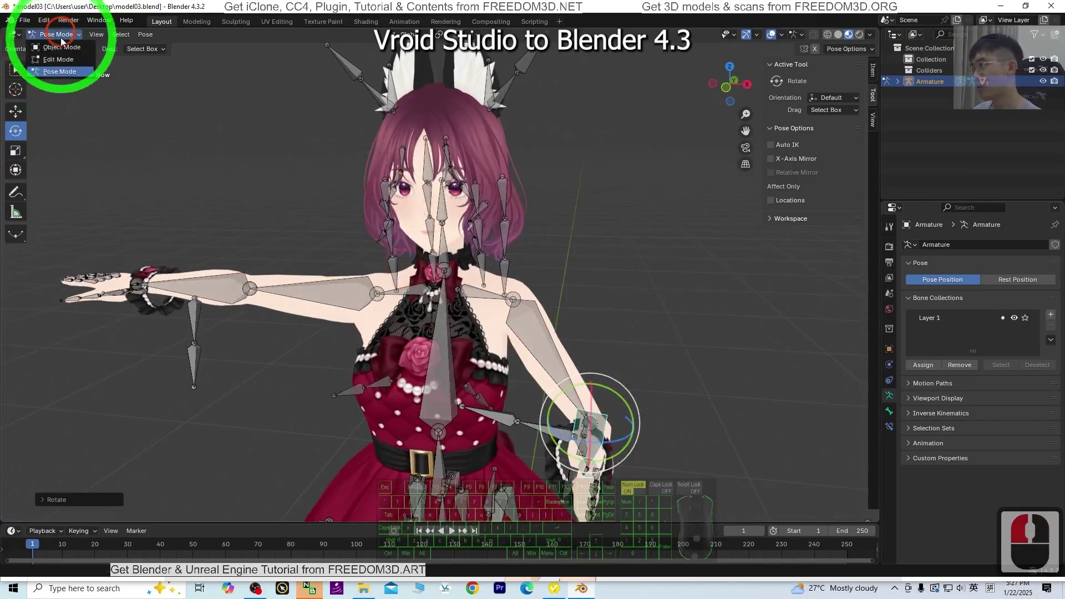
{"action": "left_click", "coordinate": [62, 47]}
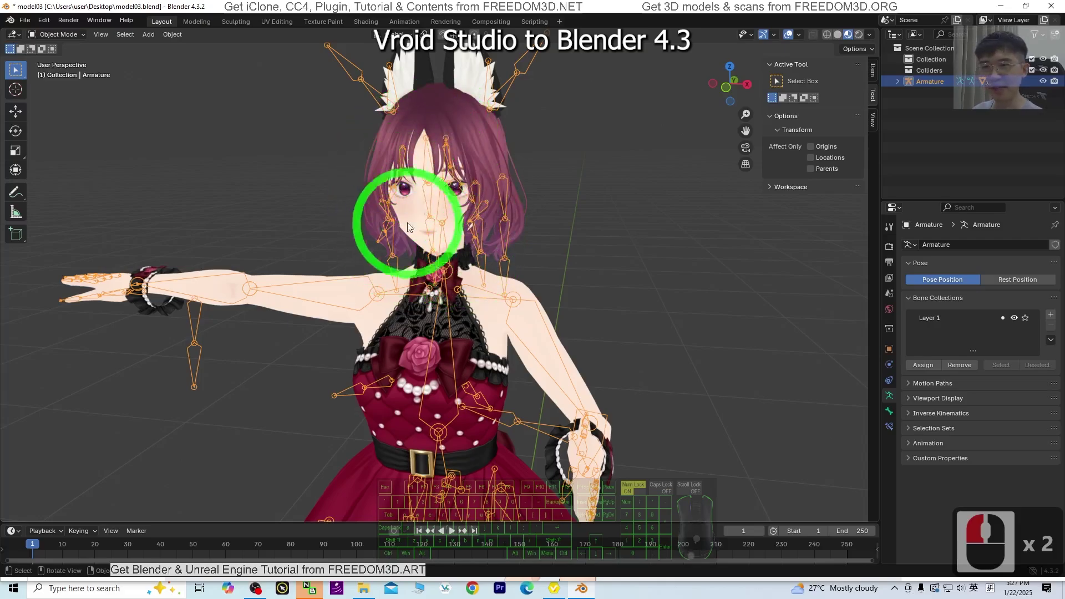
Select the character's face mesh and review its shape keys
{"action": "middle_click_drag", "start_coordinate": [544, 348], "coordinate": [595, 406]}
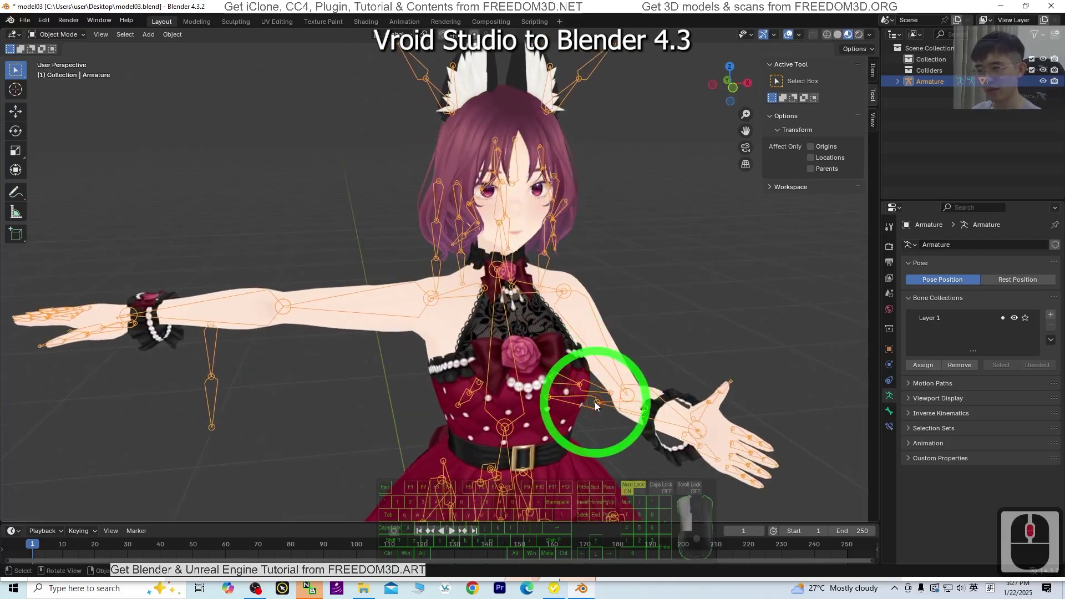
{"action": "left_click", "coordinate": [528, 208]}
{"action": "scroll", "coordinate": [630, 225], "scroll_direction": "up", "scroll_amount": 4}
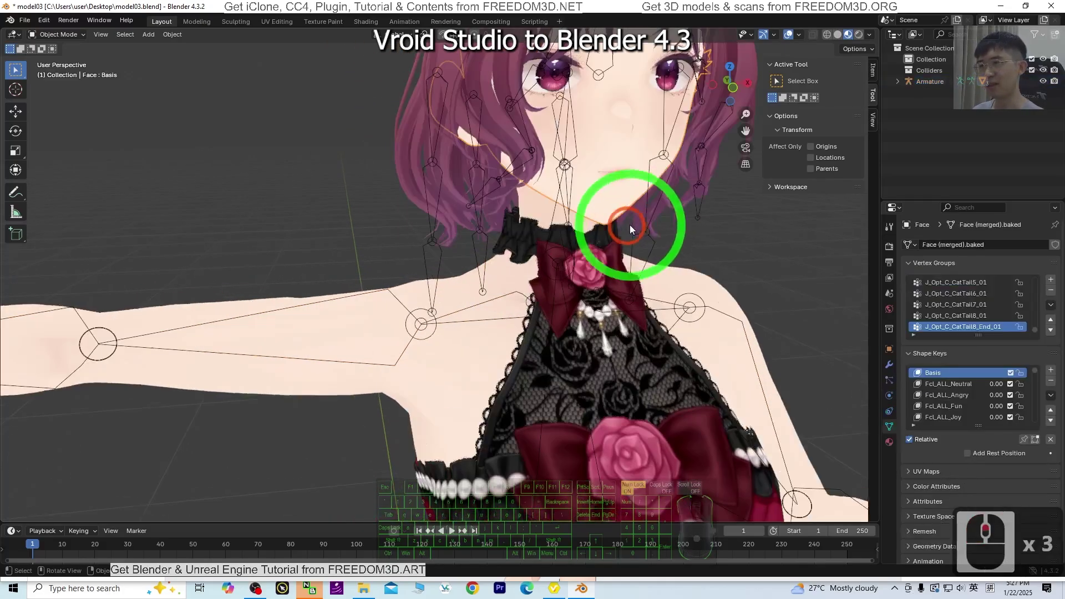
{"action": "scroll", "coordinate": [666, 216], "scroll_direction": "down", "scroll_amount": 1}
{"action": "middle_click_drag", "start_coordinate": [744, 198], "coordinate": [699, 300], "text": "shift"}
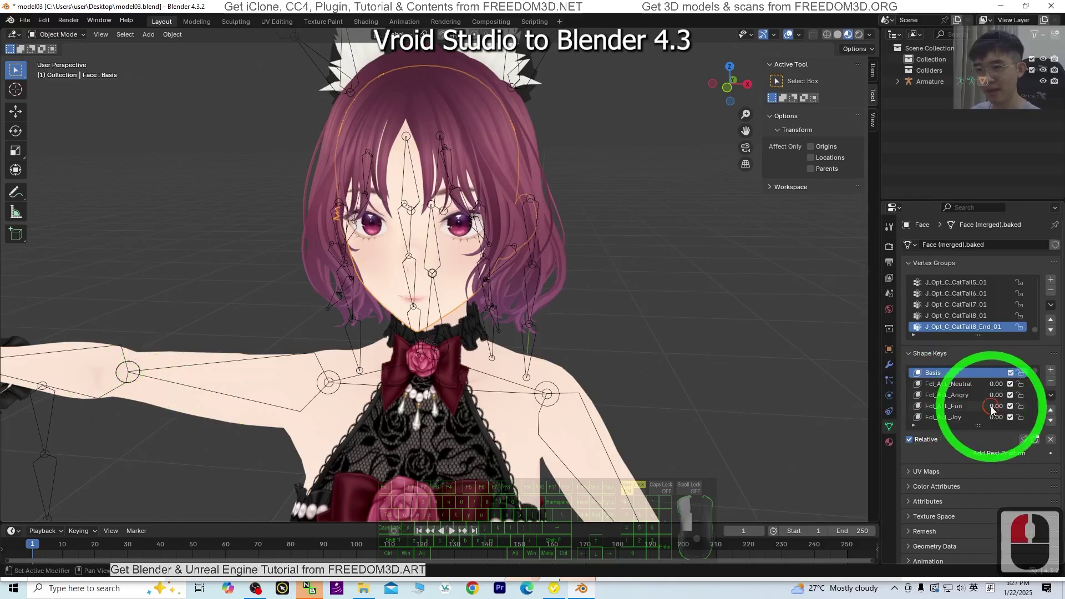
Examine the full character, its outfit and its rig from several angles
{"action": "scroll", "coordinate": [608, 294], "scroll_direction": "down", "scroll_amount": 3}
{"action": "scroll", "coordinate": [609, 298], "scroll_direction": "down", "scroll_amount": 3}
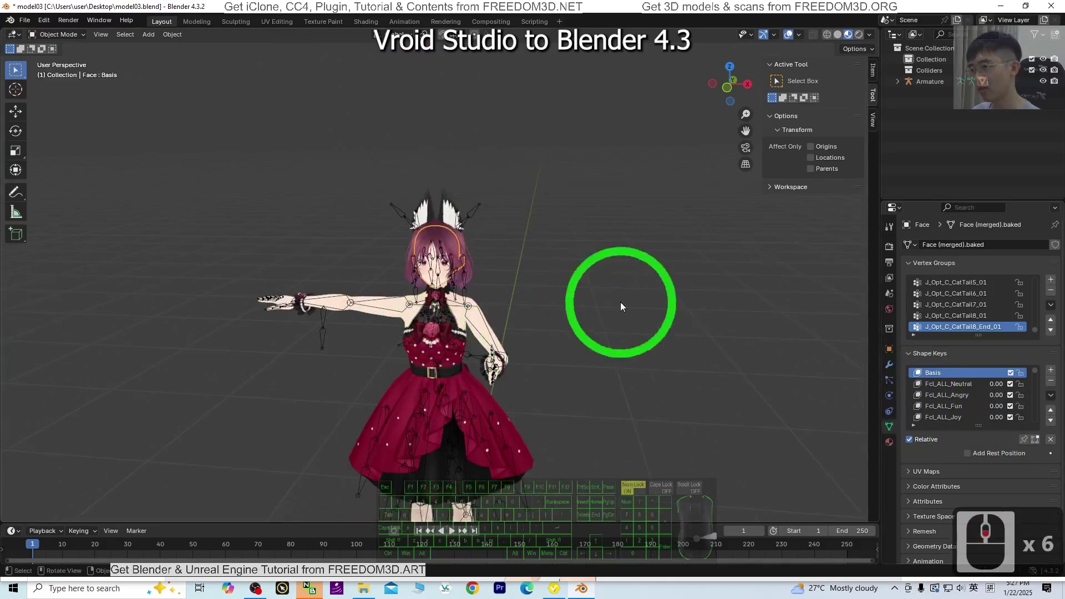
{"action": "middle_click_drag", "start_coordinate": [620, 301], "coordinate": [533, 277]}
{"action": "scroll", "coordinate": [485, 248], "scroll_direction": "up", "scroll_amount": 2}
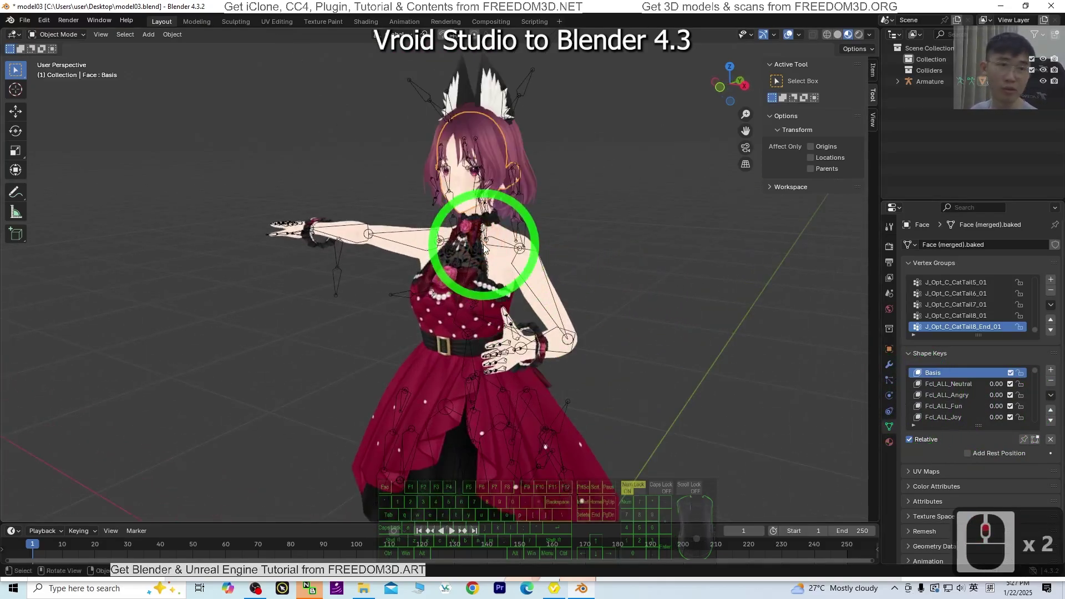
{"action": "middle_click_drag", "start_coordinate": [475, 240], "coordinate": [500, 309]}
{"action": "scroll", "coordinate": [627, 250], "scroll_direction": "up", "scroll_amount": 5}
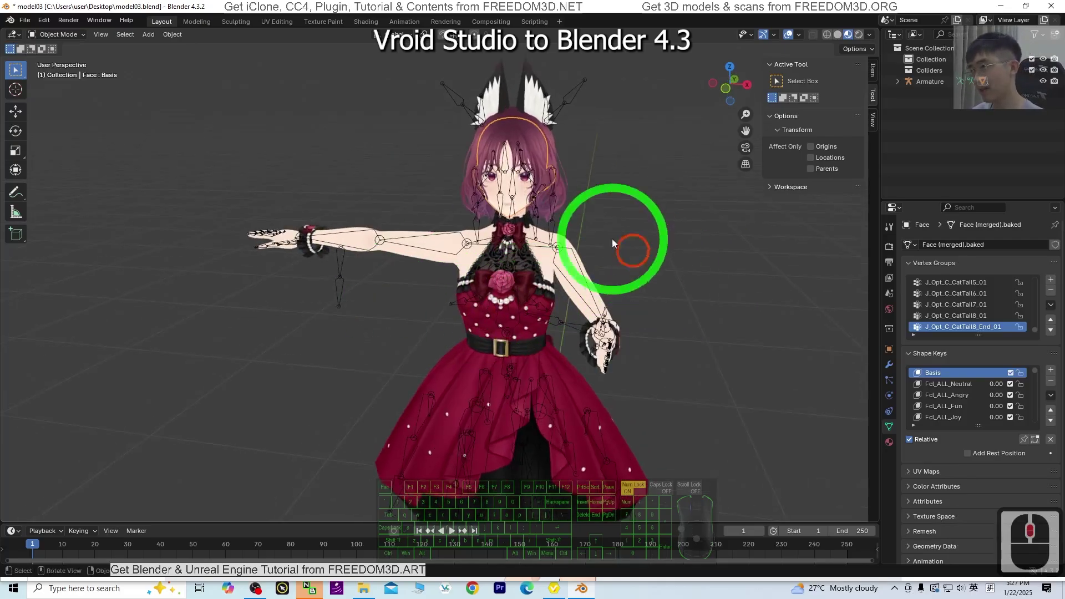
{"action": "scroll", "coordinate": [682, 221], "scroll_direction": "down", "scroll_amount": 5}
{"action": "scroll", "coordinate": [638, 336], "scroll_direction": "up", "scroll_amount": 1}
{"action": "scroll", "coordinate": [635, 340], "scroll_direction": "up", "scroll_amount": 2}
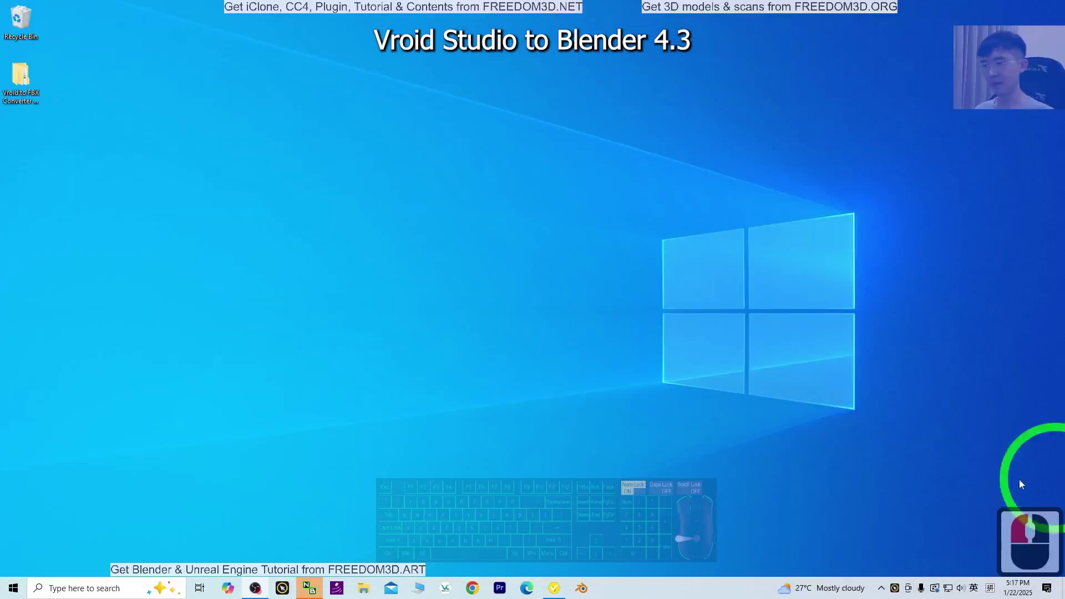
Switch to VRoid Studio and open the sample model AvatarSample_U for editing
{"action": "left_click", "coordinate": [559, 591]}
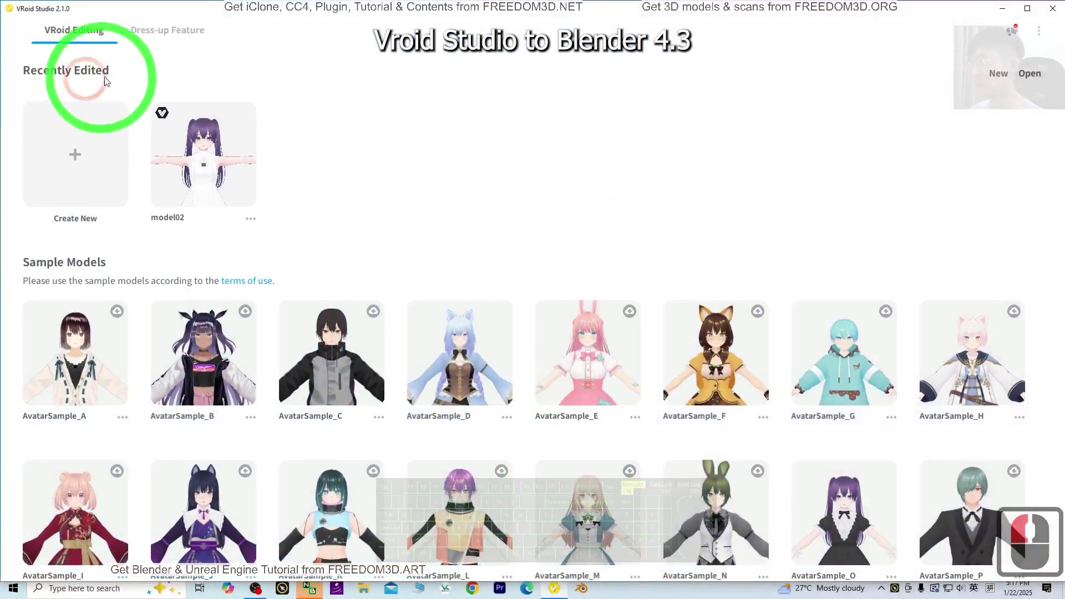
{"action": "scroll", "coordinate": [524, 102], "scroll_direction": "down", "scroll_amount": 5}
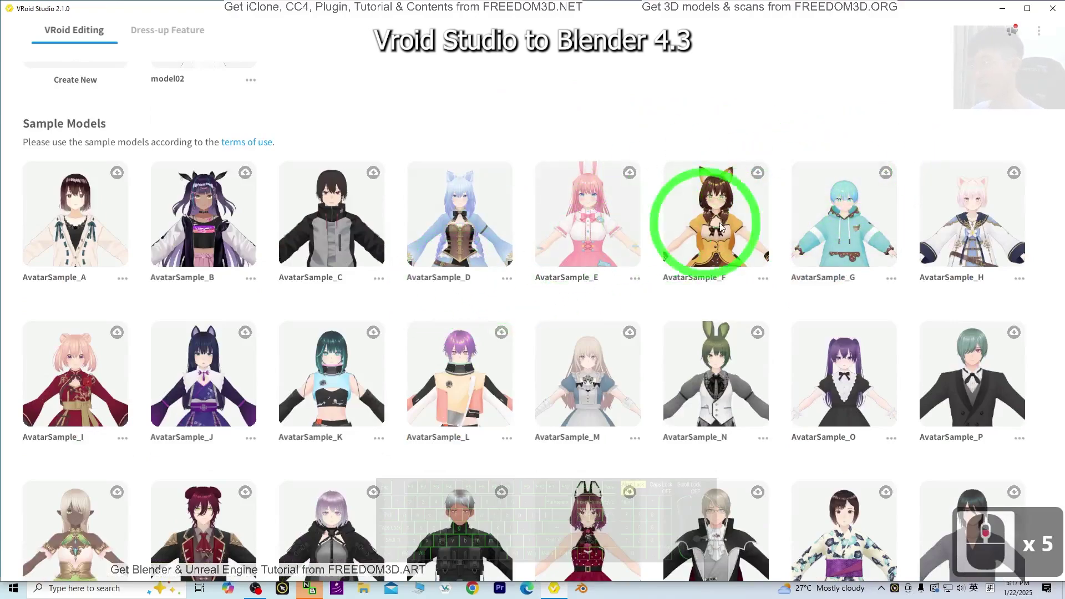
{"action": "scroll", "coordinate": [908, 245], "scroll_direction": "down", "scroll_amount": 2}
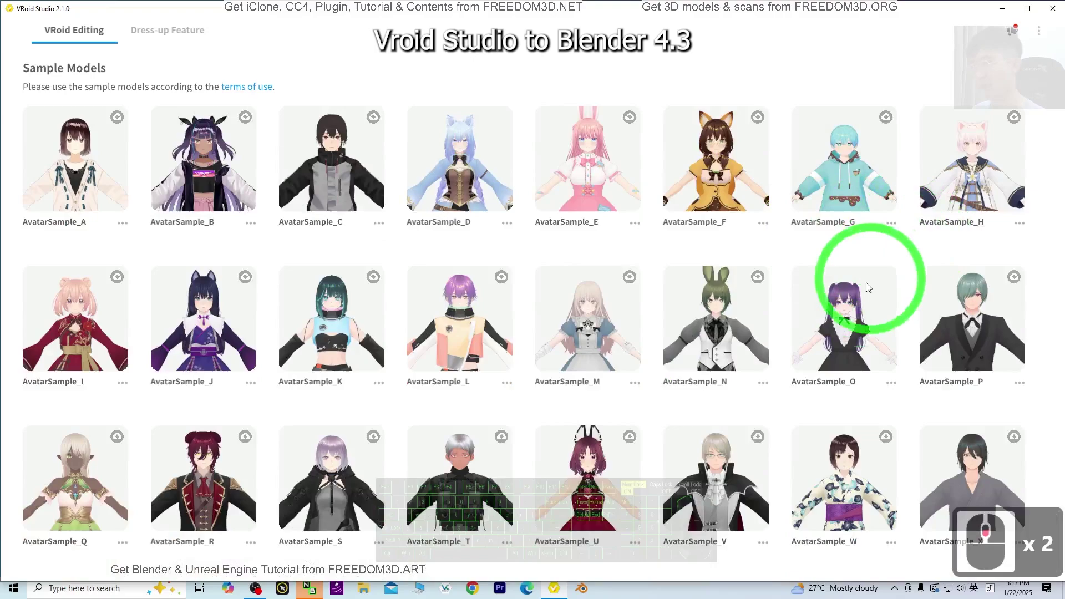
{"action": "left_click", "coordinate": [582, 460]}
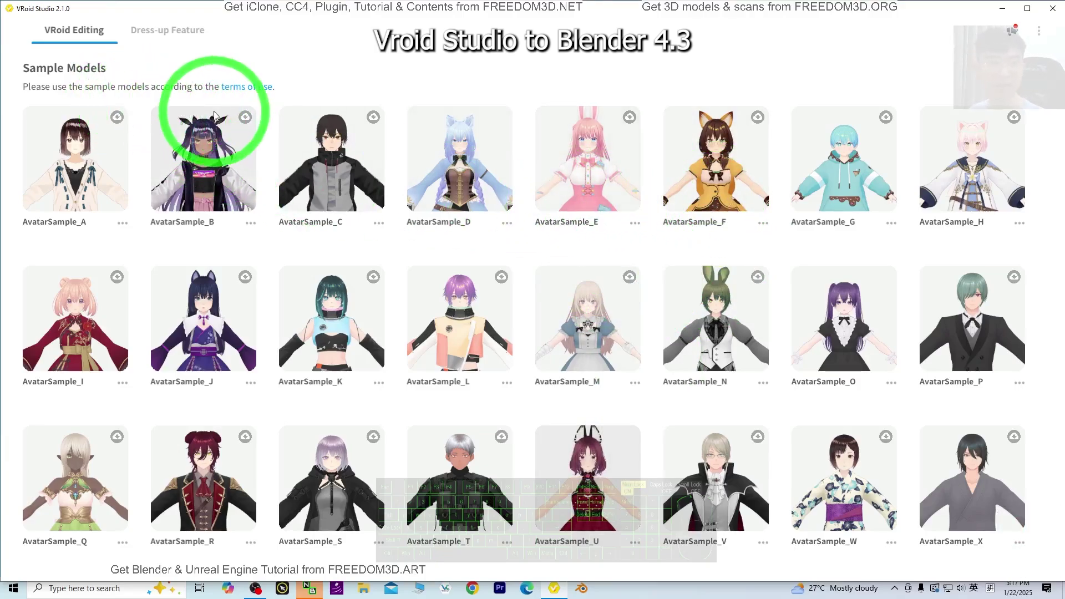
{"action": "scroll", "coordinate": [438, 145], "scroll_direction": "up", "scroll_amount": 12}
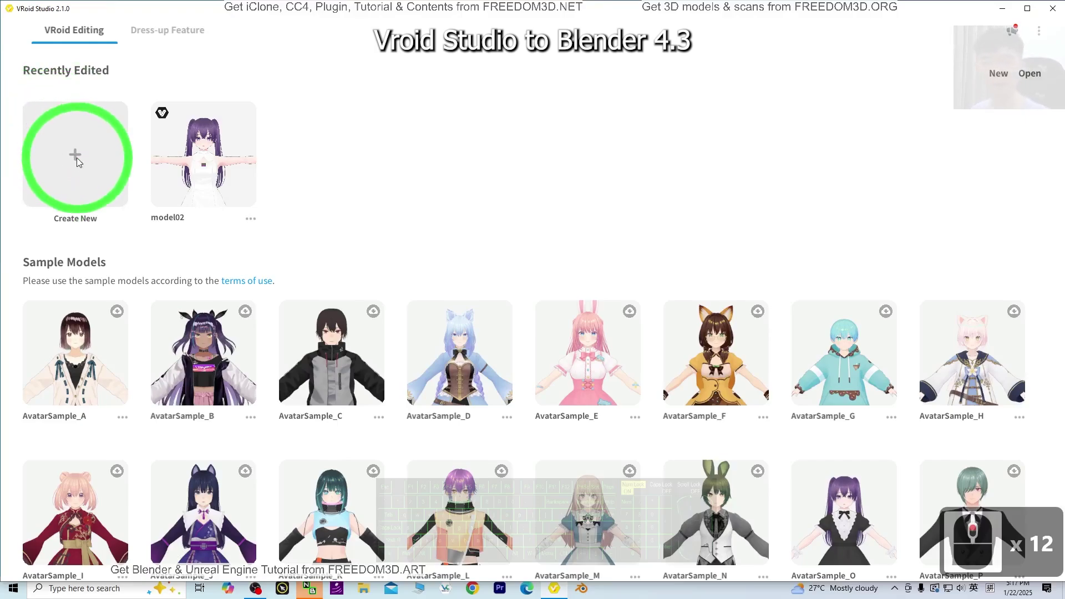
{"action": "scroll", "coordinate": [571, 244], "scroll_direction": "down", "scroll_amount": 14}
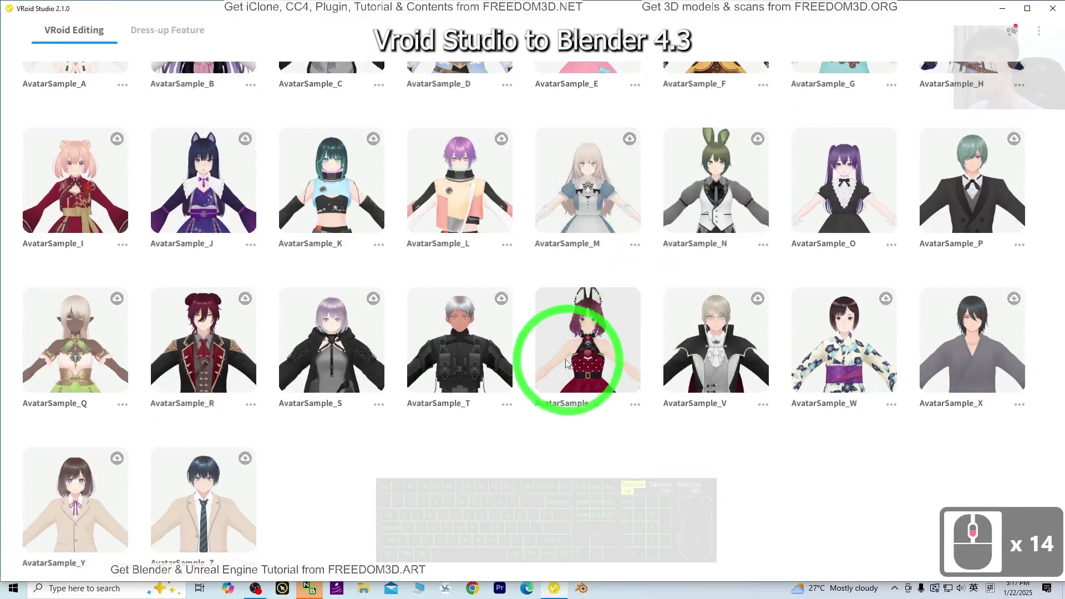
{"action": "left_click", "coordinate": [483, 345]}
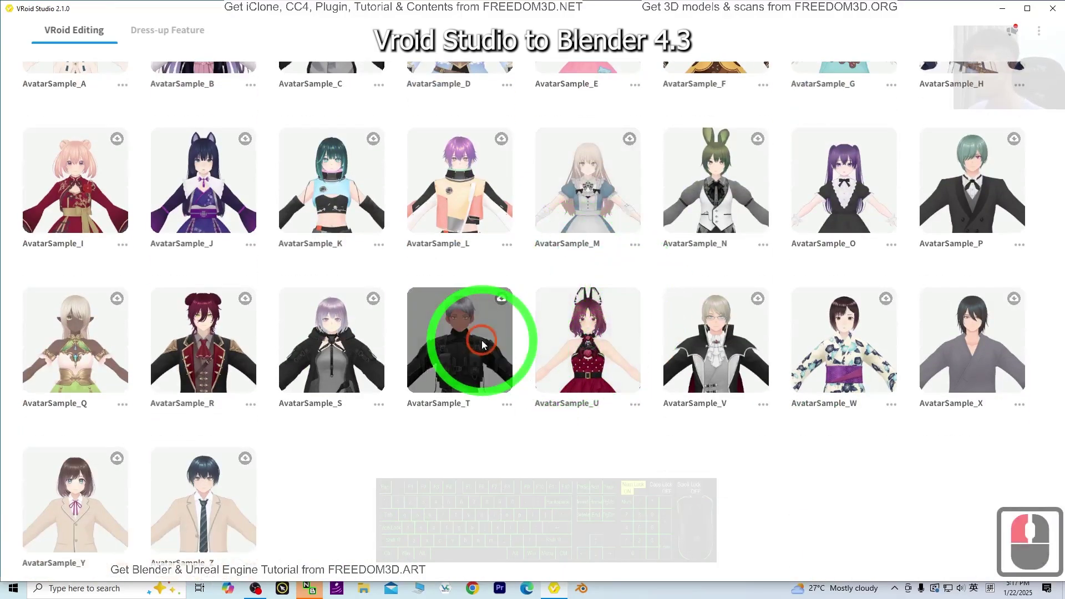
{"action": "left_click", "coordinate": [578, 332]}
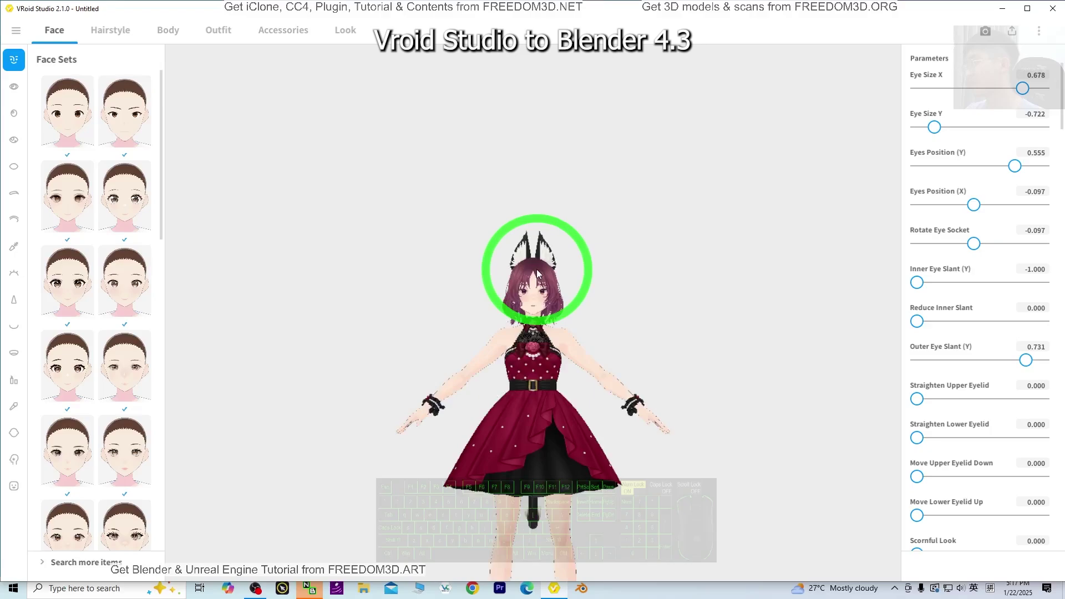
Inspect the avatar's head, dress and legs up close and from different angles
{"action": "scroll", "coordinate": [671, 367], "scroll_direction": "down", "scroll_amount": 4}
{"action": "right_click_drag", "start_coordinate": [656, 465], "coordinate": [687, 393]}
{"action": "scroll", "coordinate": [562, 205], "scroll_direction": "up", "scroll_amount": 20}
{"action": "scroll", "coordinate": [589, 214], "scroll_direction": "up", "scroll_amount": 1}
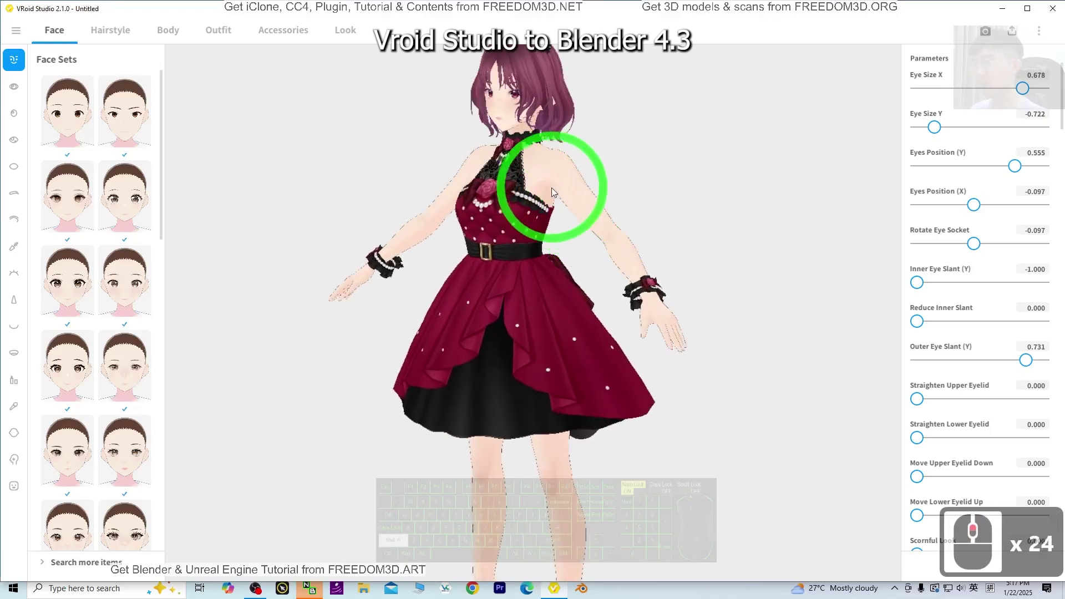
{"action": "middle_click_drag", "start_coordinate": [551, 188], "coordinate": [530, 351]}
{"action": "right_click_drag", "start_coordinate": [530, 351], "coordinate": [554, 350]}
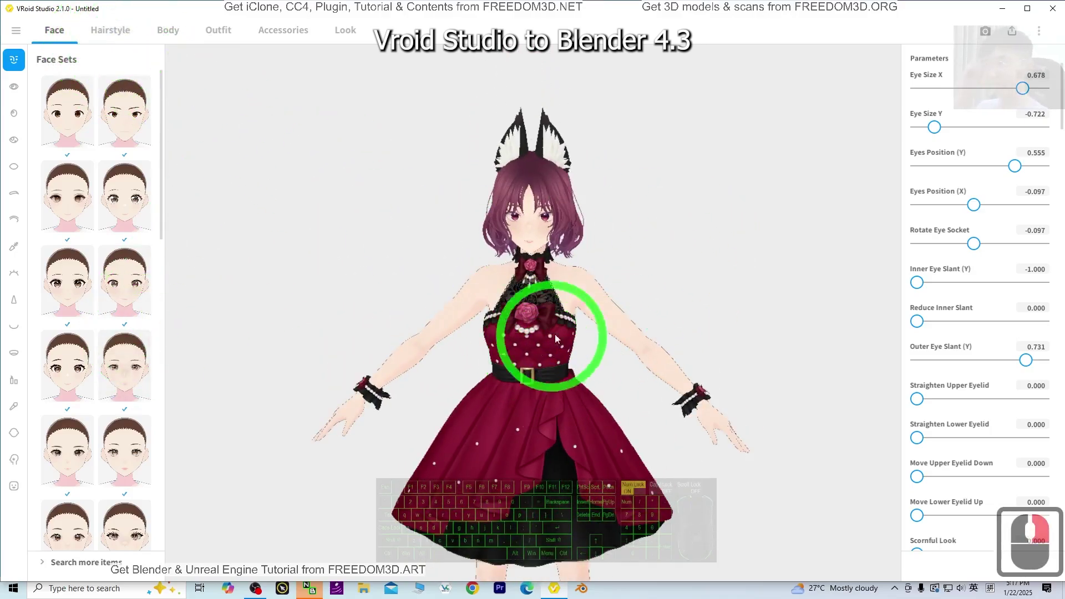
Start a VRM export of the avatar, check the T-pose preview, and bring up the VRM settings
{"action": "right_click_drag", "start_coordinate": [590, 331], "coordinate": [865, 189]}
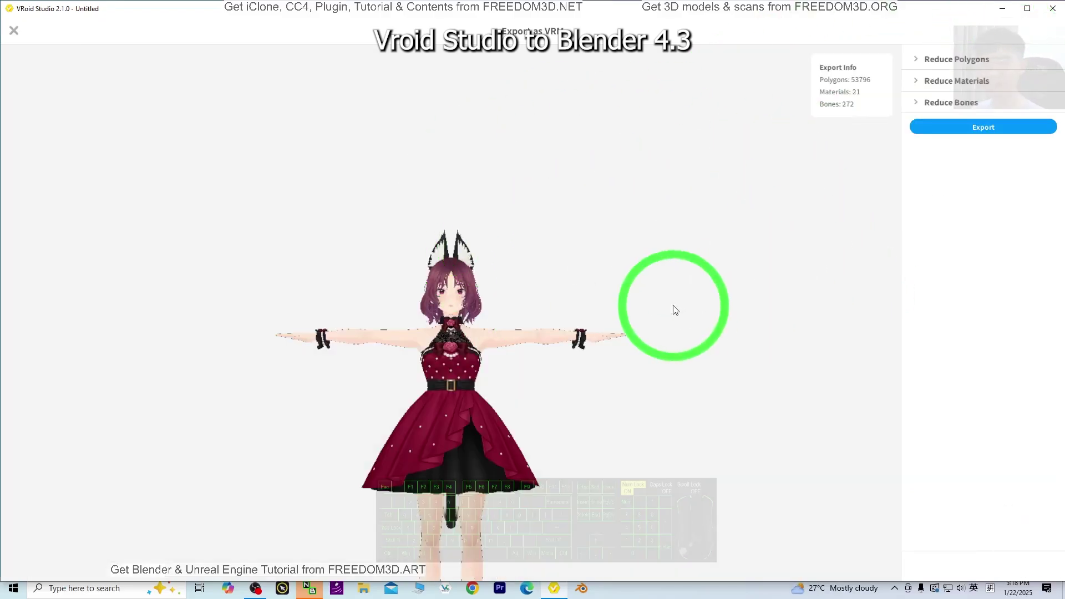
{"action": "middle_click_drag", "start_coordinate": [732, 174], "coordinate": [737, 224], "text": "shift"}
{"action": "right_click_drag", "start_coordinate": [736, 219], "coordinate": [716, 209]}
{"action": "scroll", "coordinate": [679, 184], "scroll_direction": "up", "scroll_amount": 3}
{"action": "middle_click_drag", "start_coordinate": [618, 194], "coordinate": [610, 260], "text": "shift"}
{"action": "left_click", "coordinate": [963, 125]}
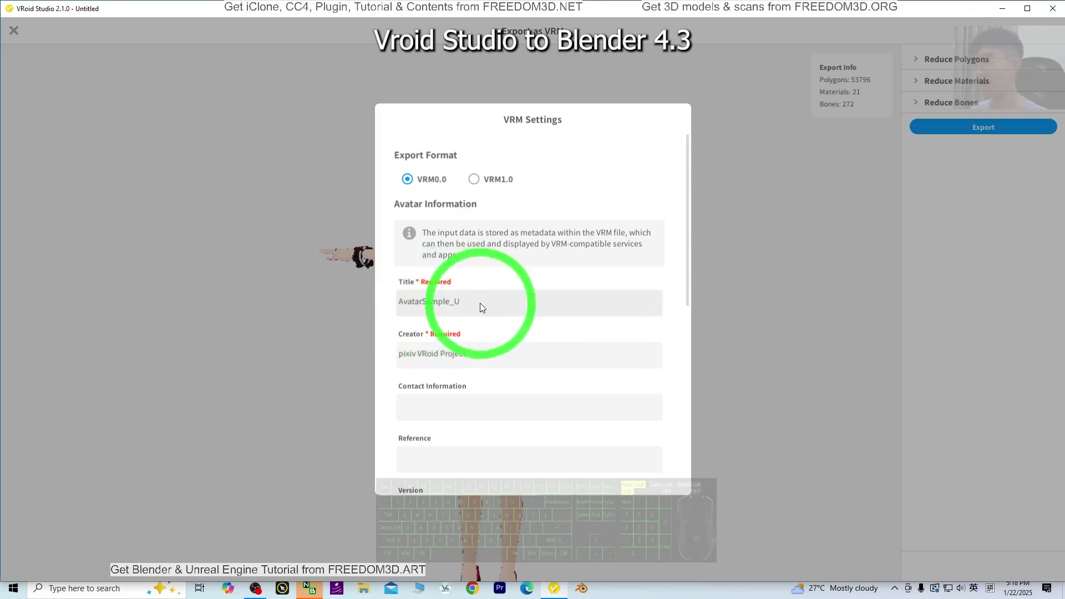
Accept the avatar's VRM settings with the VRM0.0 format and run the export
{"action": "scroll", "coordinate": [584, 285], "scroll_direction": "down", "scroll_amount": 16}
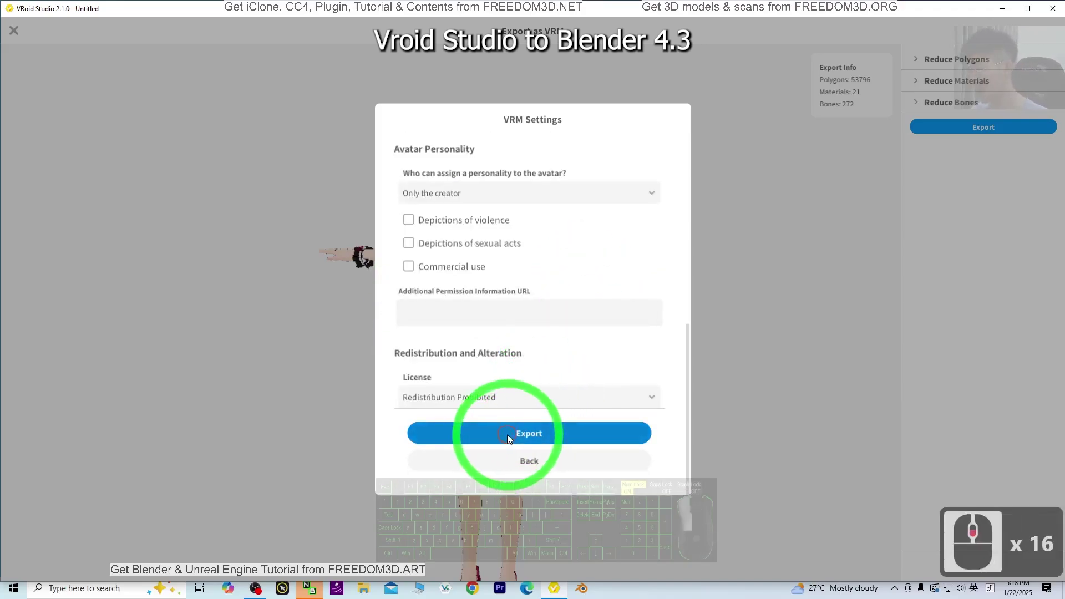
{"action": "left_click", "coordinate": [507, 434]}
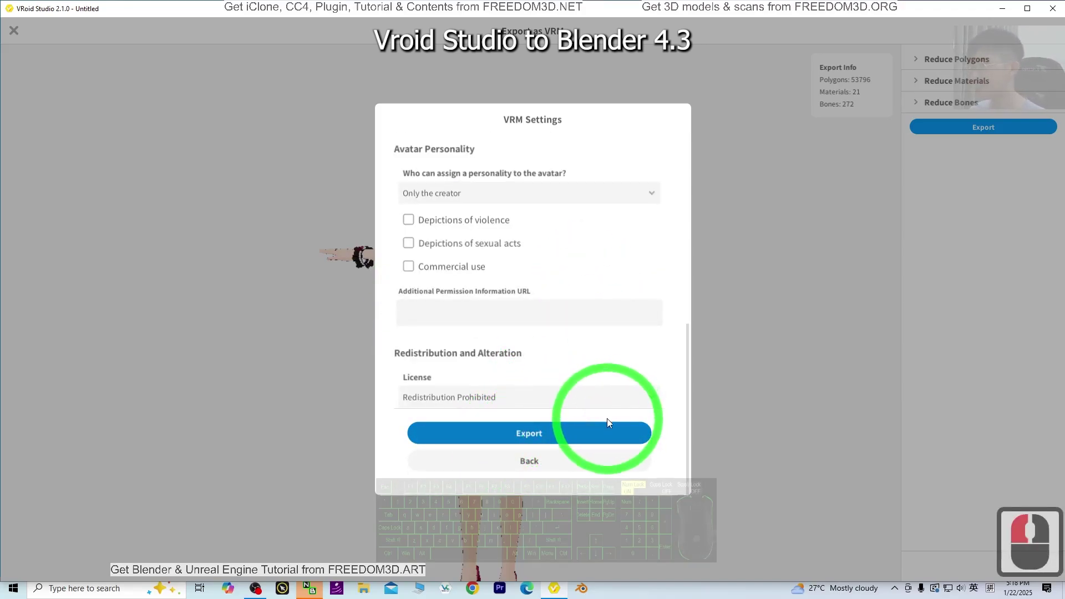
{"action": "left_click", "coordinate": [536, 434]}
{"action": "scroll", "coordinate": [583, 424], "scroll_direction": "down", "scroll_amount": 10}
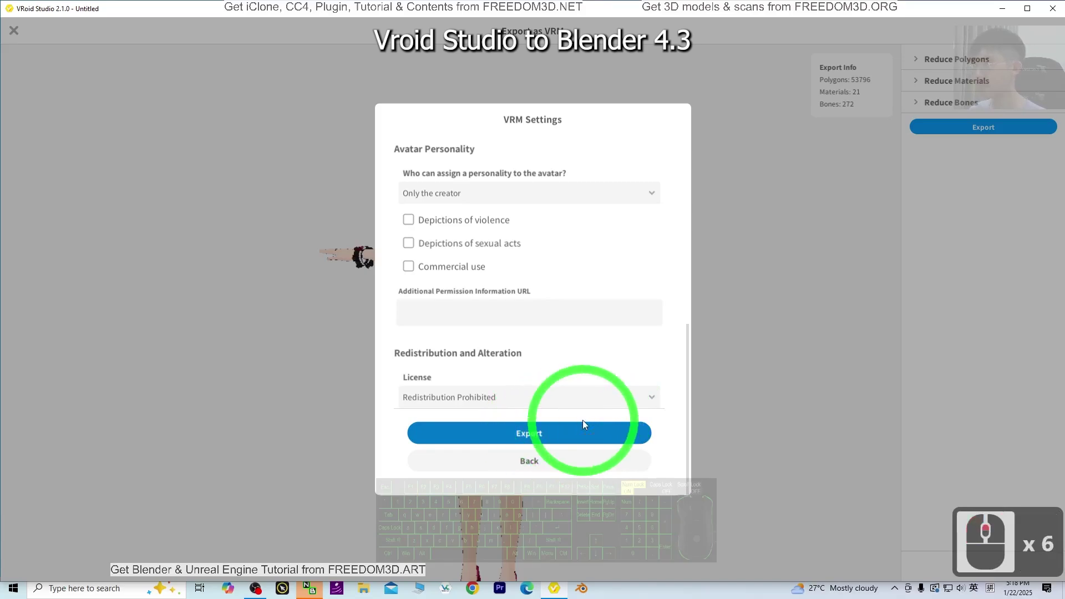
{"action": "left_click", "coordinate": [516, 431]}
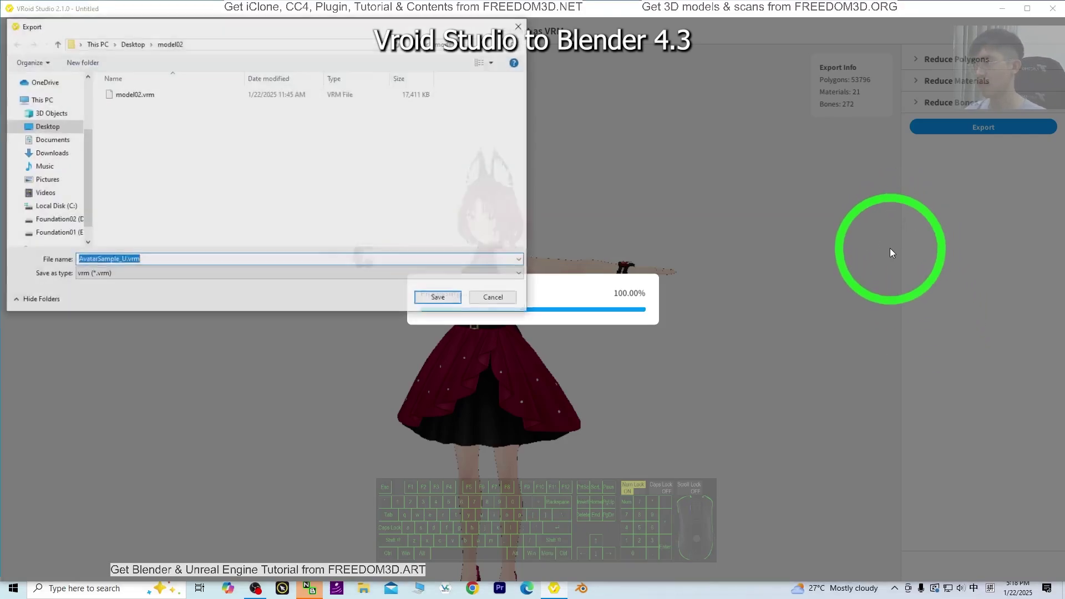
Save the exported VRM file to the Desktop as model03
{"action": "left_click_drag", "start_coordinate": [225, 26], "coordinate": [460, 118]}
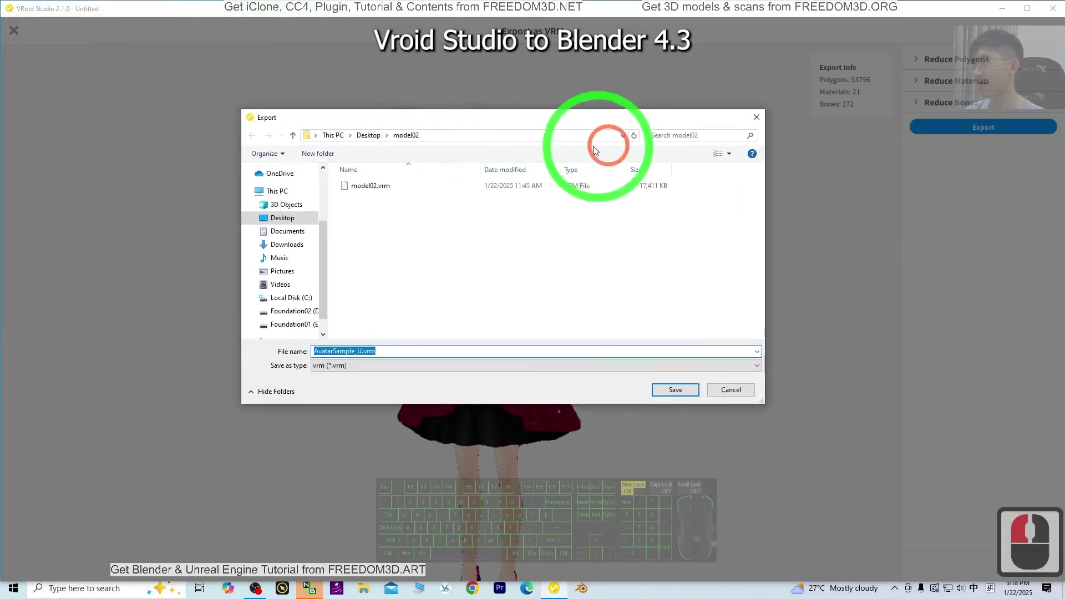
{"action": "left_click", "coordinate": [368, 135]}
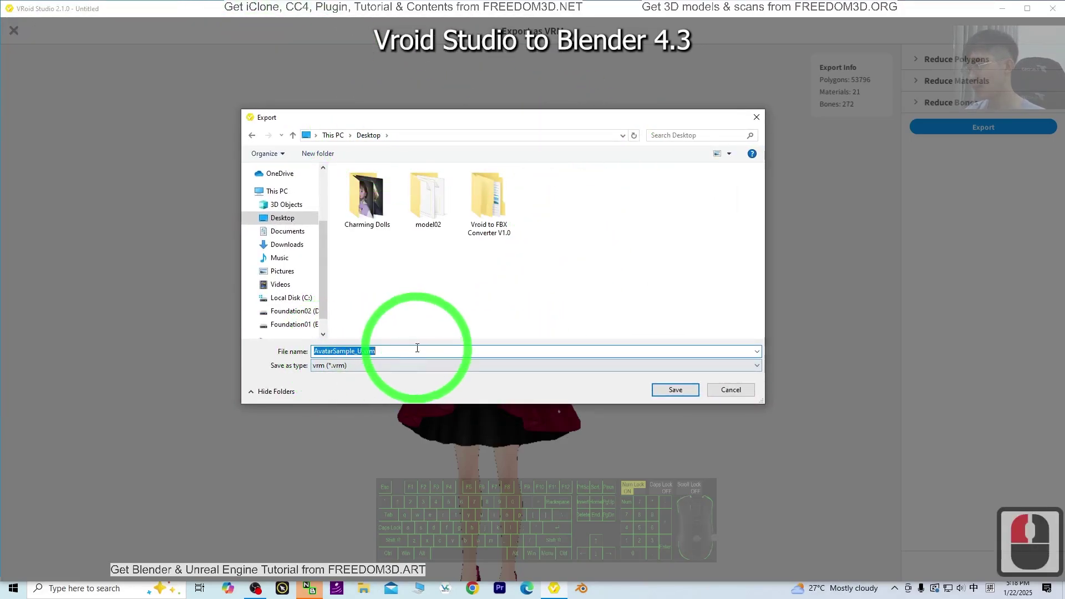
{"action": "left_click", "coordinate": [369, 349]}
{"action": "left_click", "coordinate": [320, 351]}
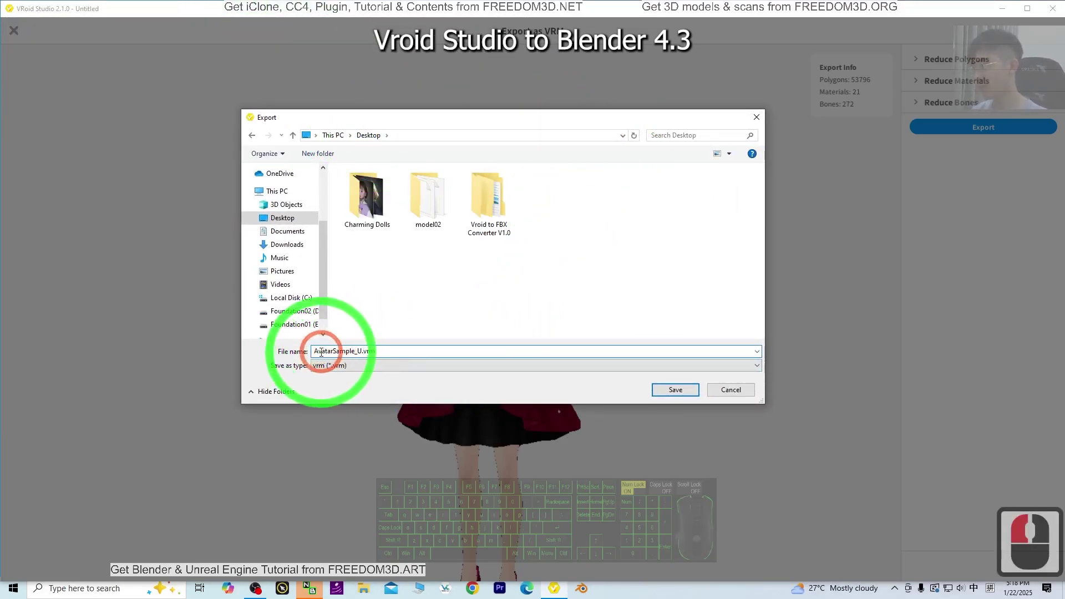
{"action": "double_click", "coordinate": [320, 352]}
{"action": "type", "text": "model"}
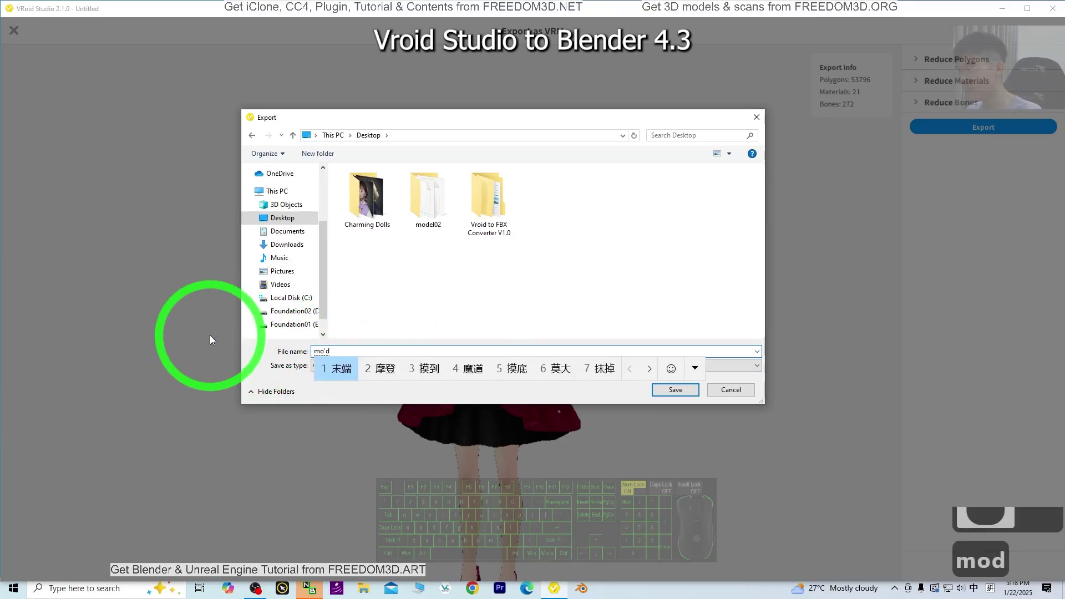
{"action": "key", "text": "shift"}
{"action": "type", "text": "03"}
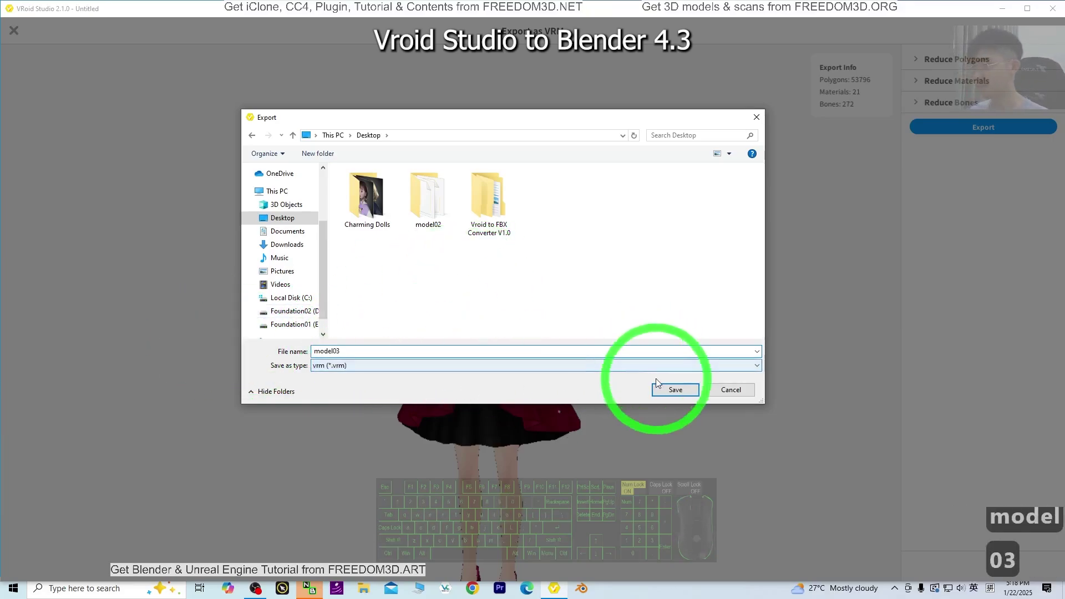
{"action": "left_click", "coordinate": [665, 390]}
Minimize VRoid Studio and open the Vroid to FBX Converter V1.0 folder on the desktop
{"action": "left_click", "coordinate": [1002, 8]}
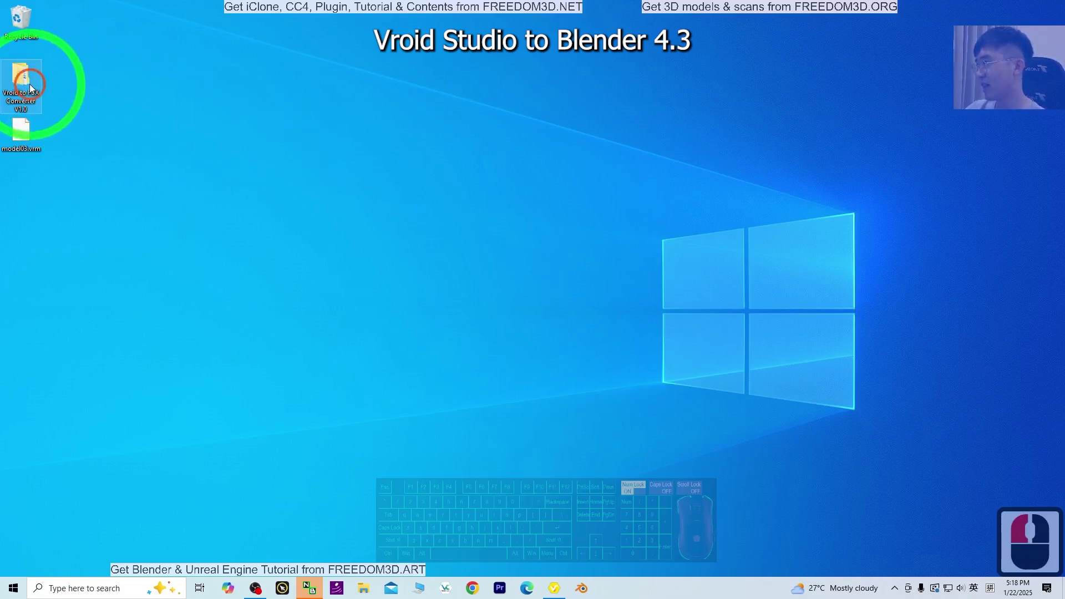
{"action": "left_click", "coordinate": [20, 96]}
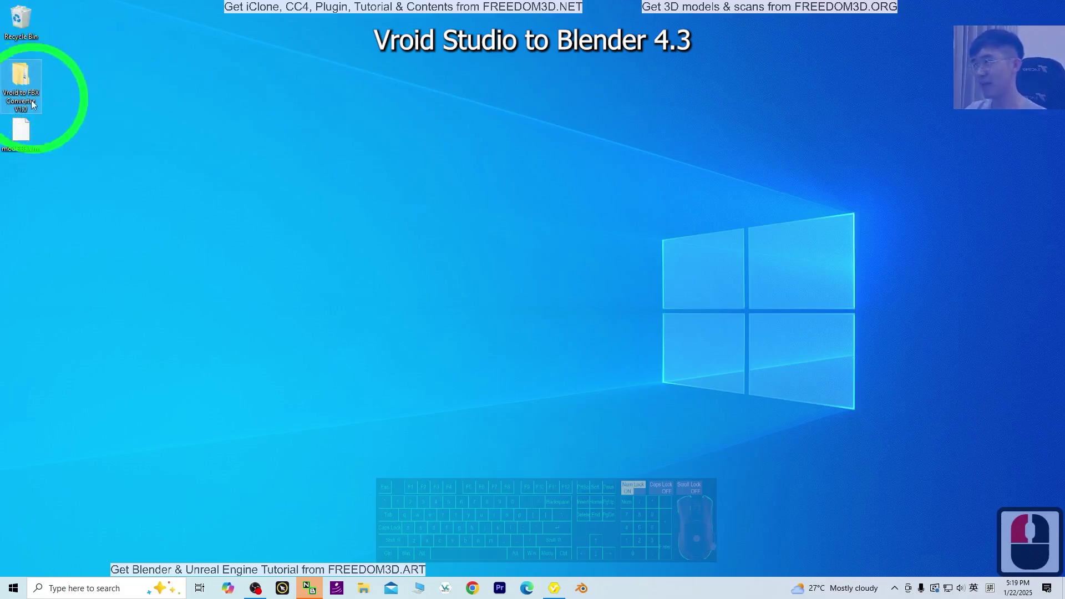
{"action": "double_click", "coordinate": [22, 80]}
{"action": "left_click_drag", "start_coordinate": [571, 142], "coordinate": [500, 124]}
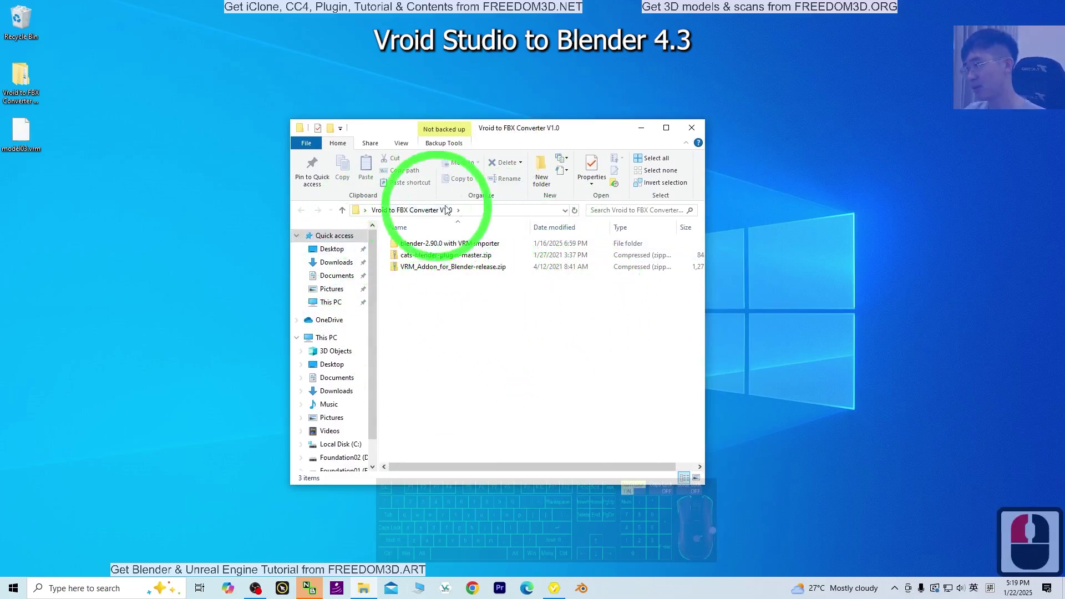
Launch blender.exe from the "blender-2.90.0 with VRM importer" folder
{"action": "left_click_drag", "start_coordinate": [551, 129], "coordinate": [394, 116]}
{"action": "left_click", "coordinate": [281, 259]}
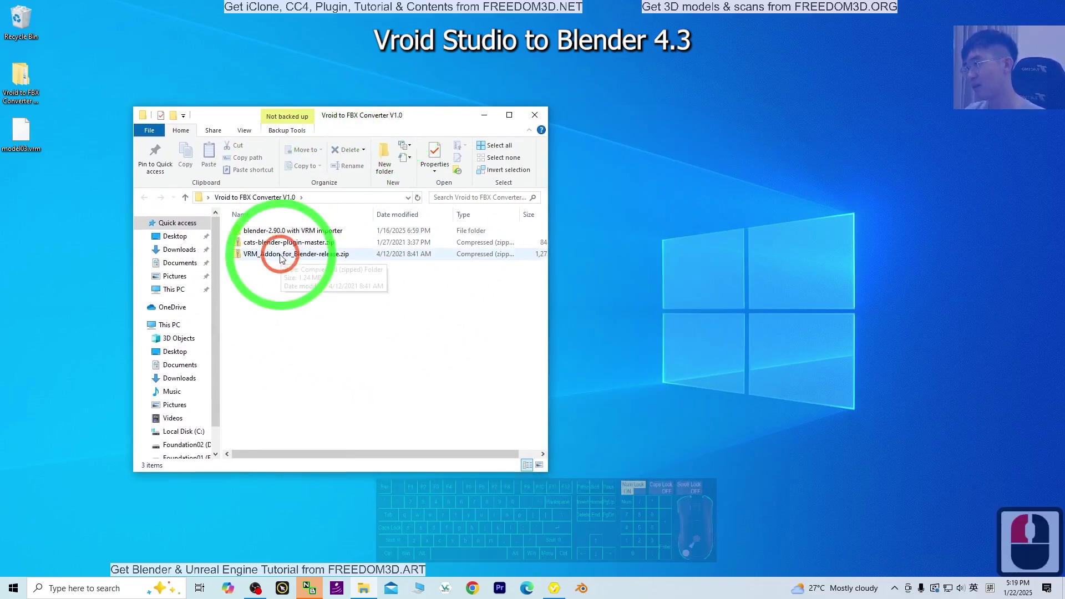
{"action": "left_click", "coordinate": [258, 231]}
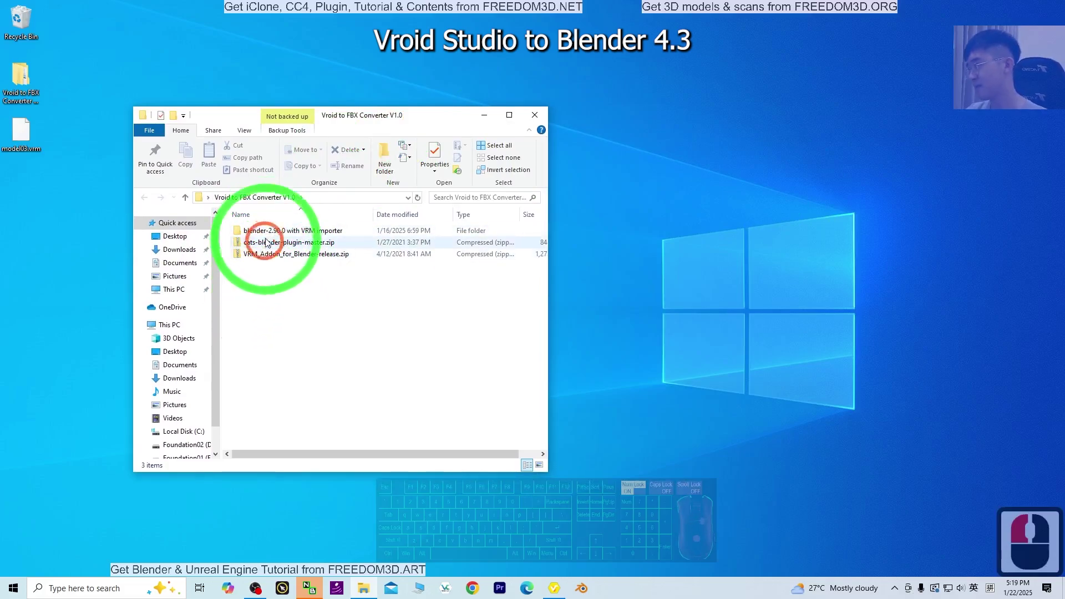
{"action": "double_click", "coordinate": [258, 231]}
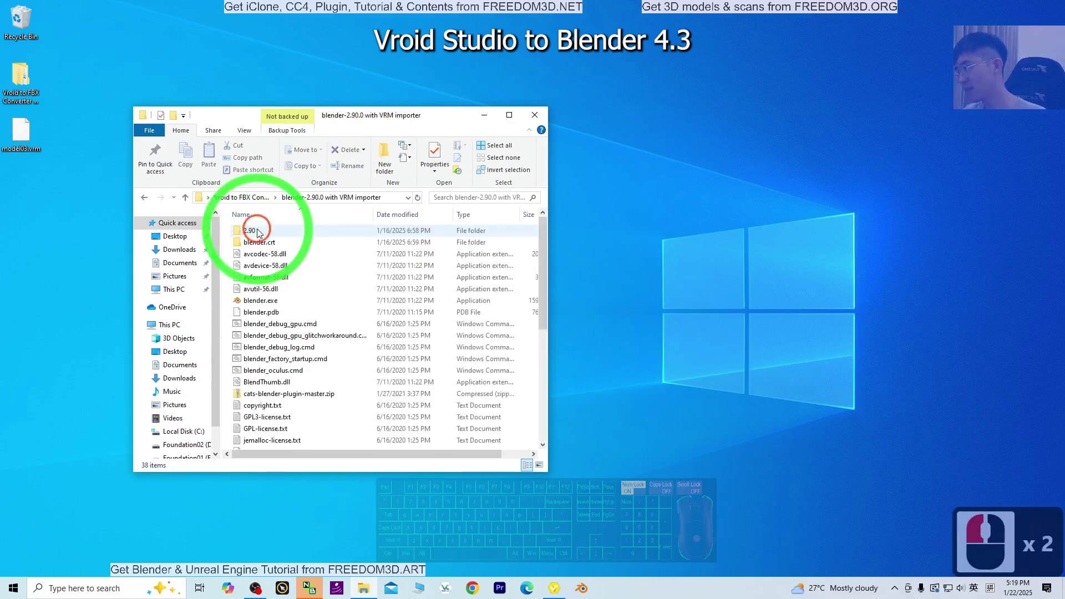
{"action": "left_click", "coordinate": [252, 302]}
{"action": "double_click", "coordinate": [253, 303]}
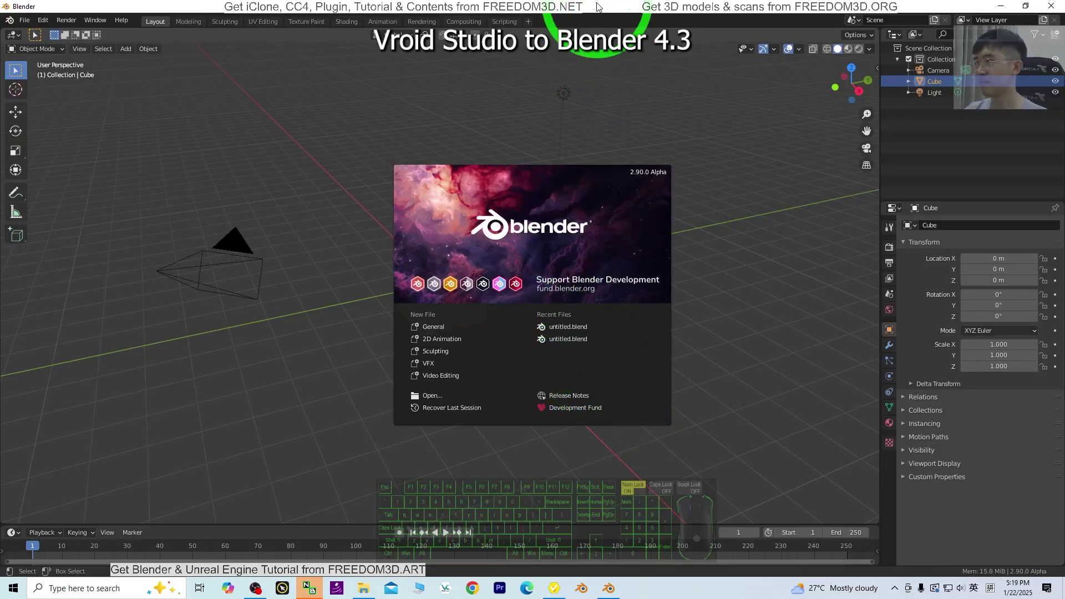
Shrink the Blender window, place the folder window beside it, and return to the Vroid to FBX Converter V1.0 folder
{"action": "double_click", "coordinate": [597, 6]}
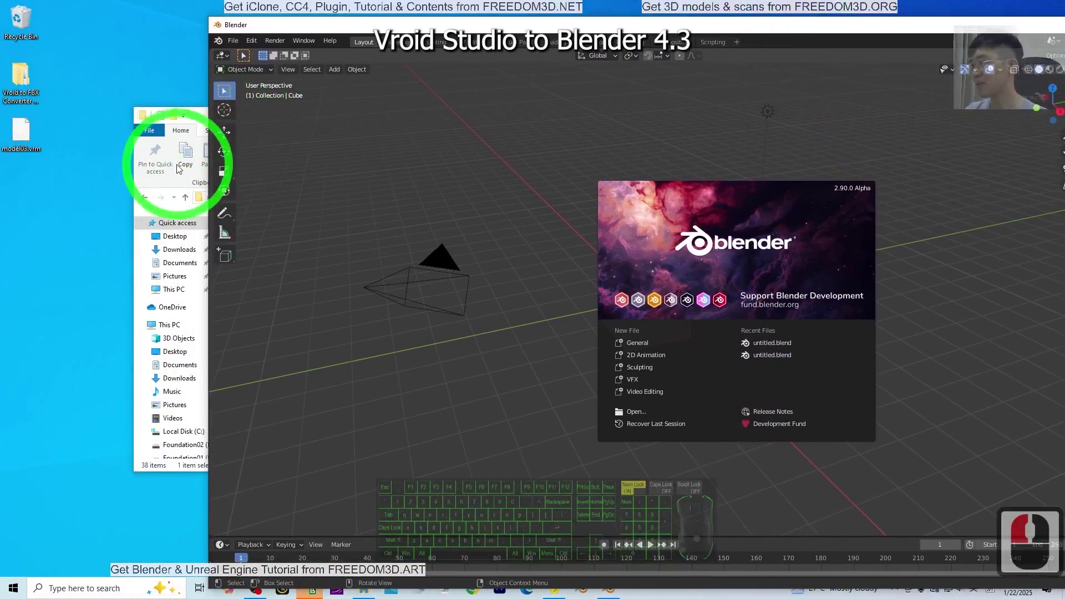
{"action": "left_click", "coordinate": [178, 167]}
{"action": "left_click_drag", "start_coordinate": [311, 112], "coordinate": [226, 118]}
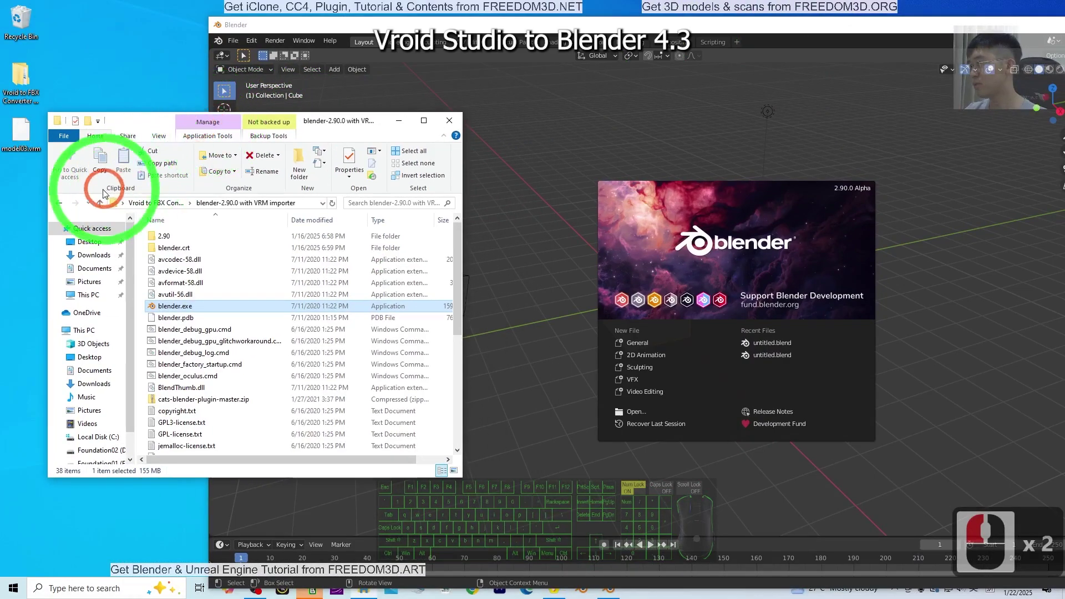
{"action": "left_click", "coordinate": [58, 204]}
Switch to Blender 2.90 and bring up its add-on preferences
{"action": "left_click", "coordinate": [408, 20]}
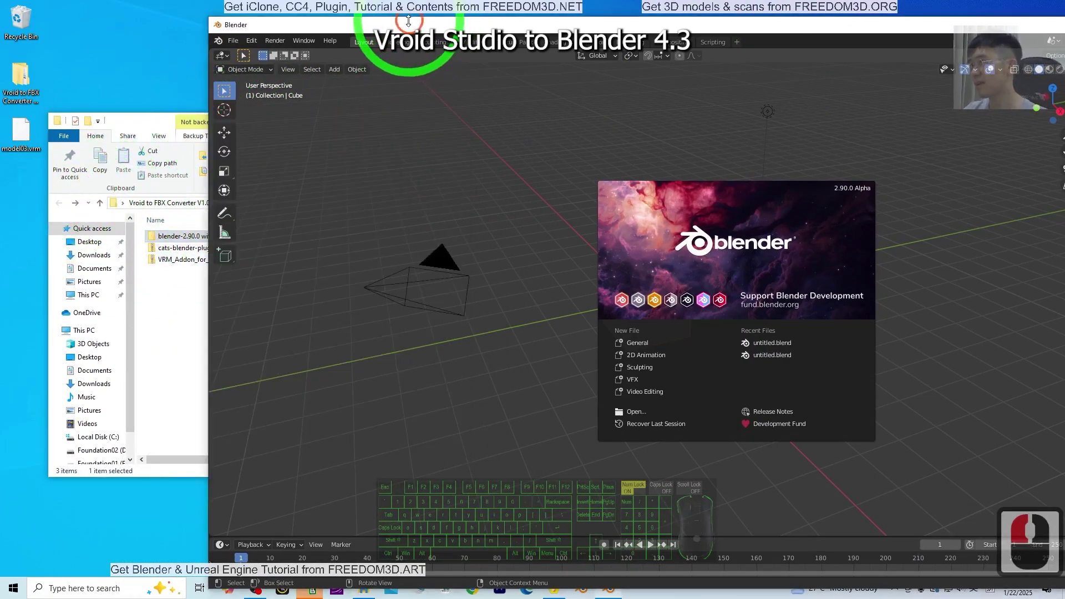
{"action": "left_click", "coordinate": [257, 41]}
{"action": "left_click", "coordinate": [251, 41]}
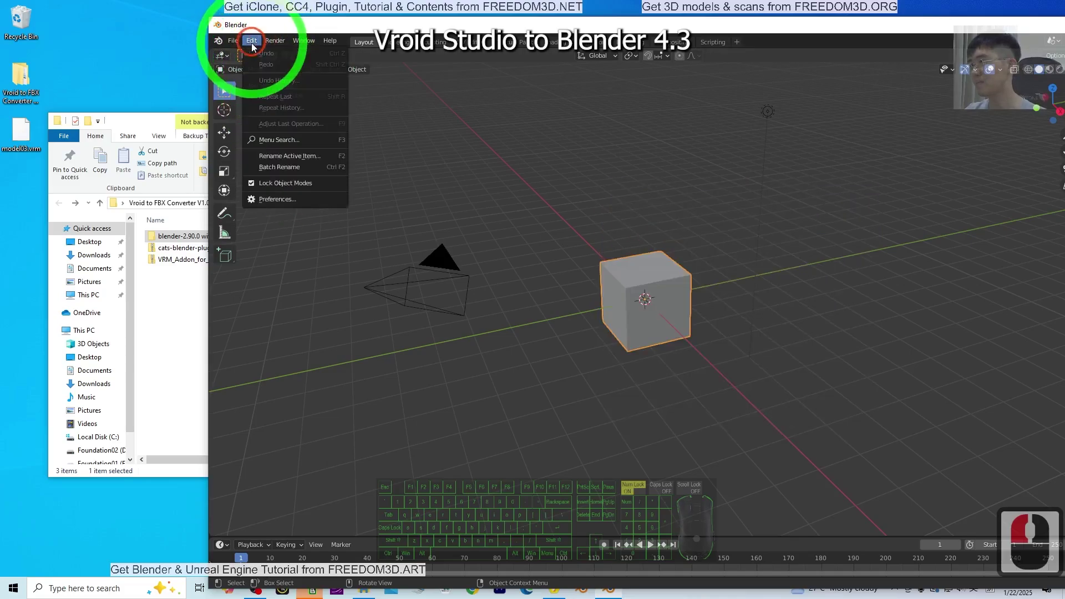
{"action": "left_click", "coordinate": [277, 200]}
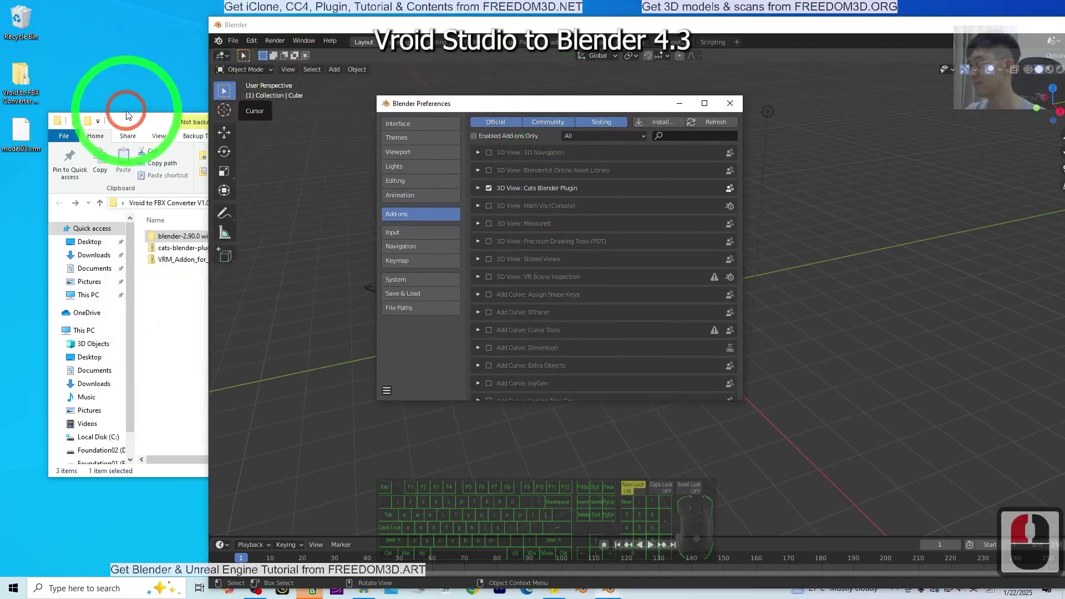
Point out cats-blender-plugin-master.zip and VRM_Addon_for_Blender-release.zip in the converter folder, moving its window clear of the preferences
{"action": "left_click", "coordinate": [127, 115]}
{"action": "left_click", "coordinate": [183, 248]}
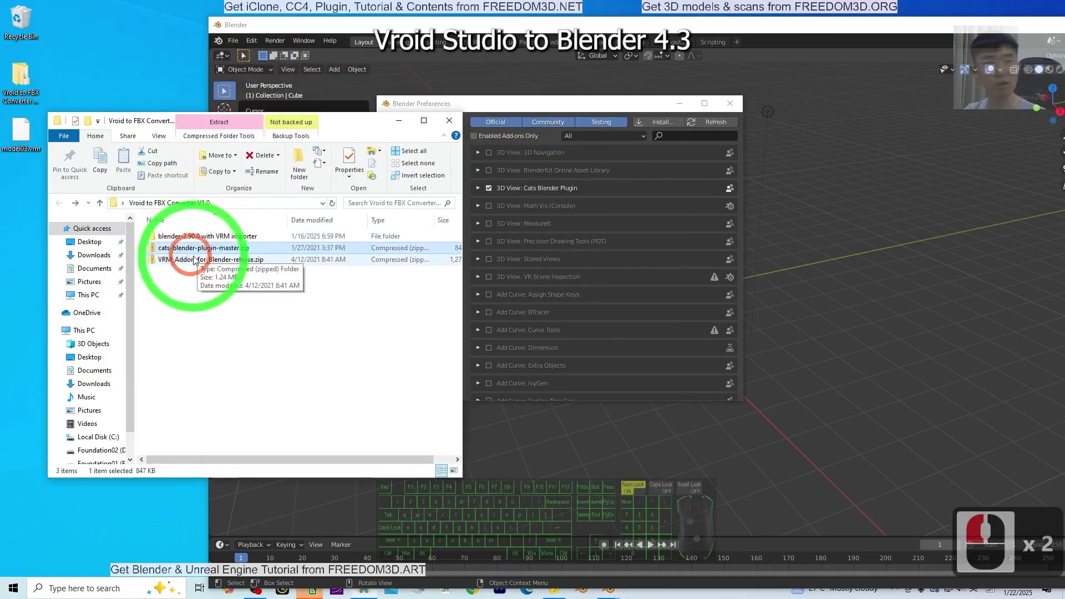
{"action": "left_click", "coordinate": [197, 259], "text": "ctrl"}
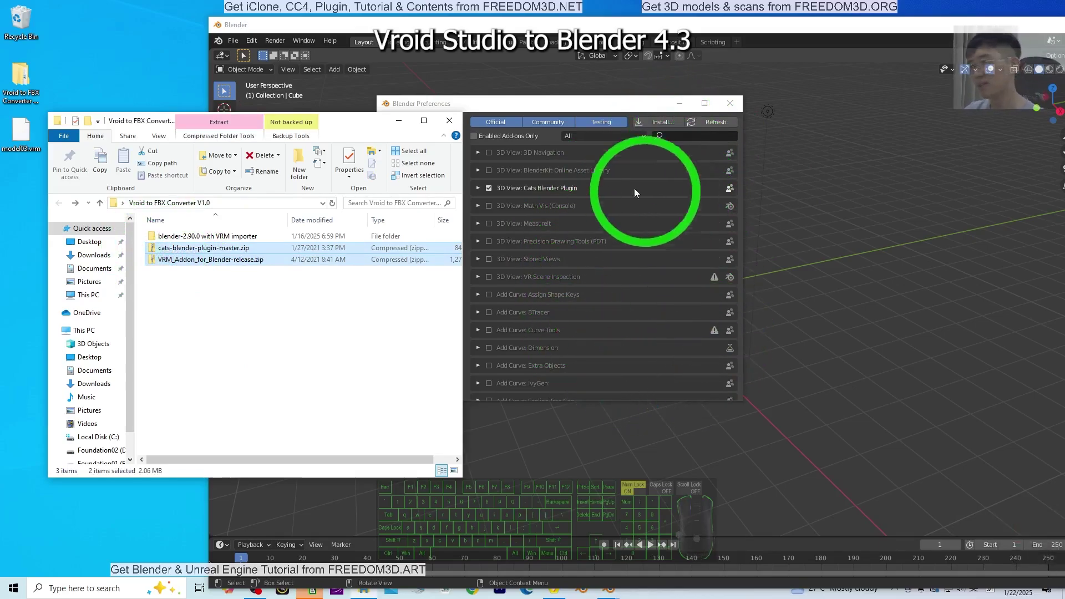
{"action": "left_click_drag", "start_coordinate": [327, 124], "coordinate": [295, 131]}
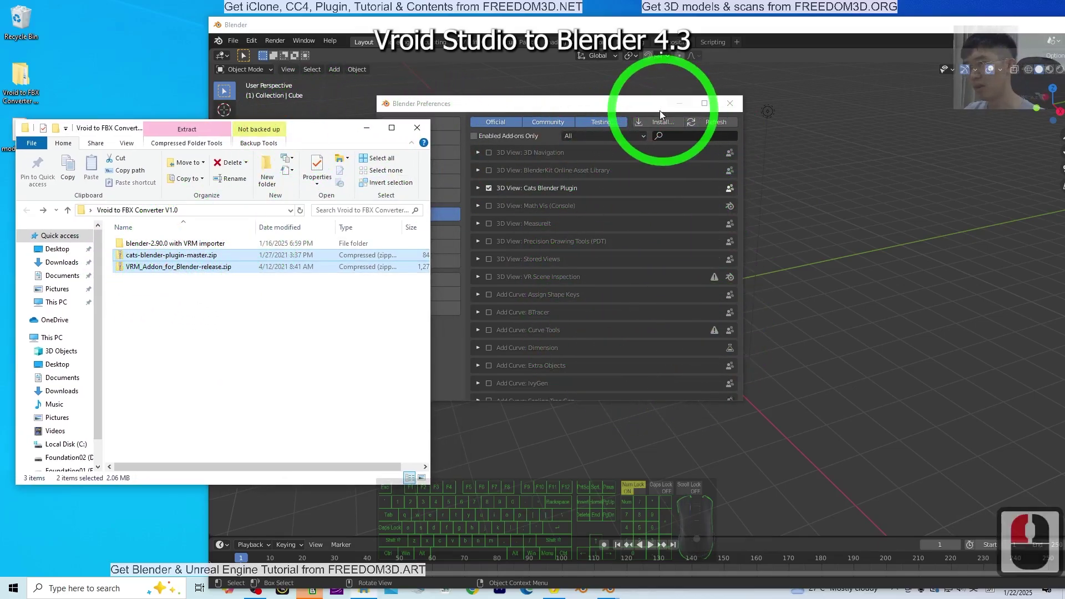
Install cats-blender-plugin-master.zip as an add-on, using the converter folder's copied path, and toggle the Cats Blender Plugin's activation
{"action": "left_click", "coordinate": [559, 105]}
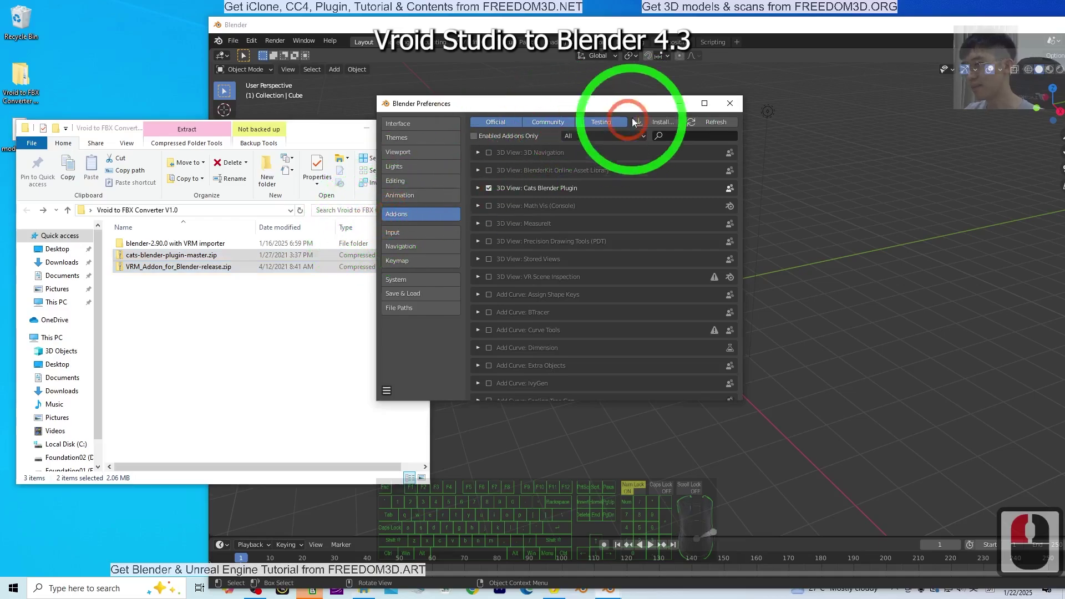
{"action": "left_click", "coordinate": [663, 123]}
{"action": "left_click", "coordinate": [134, 210]}
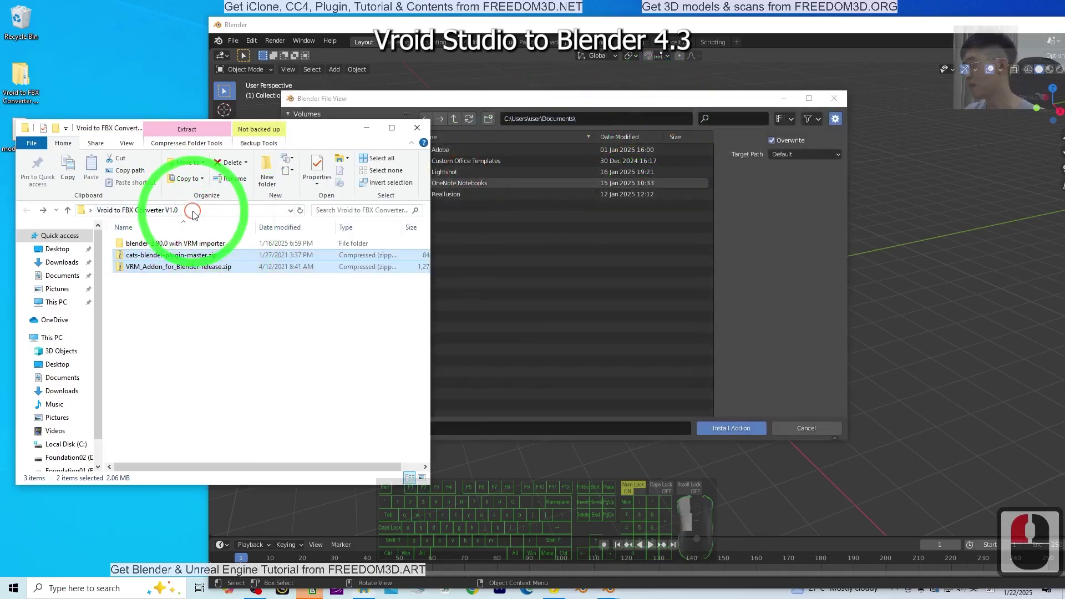
{"action": "key", "text": "ctrl+c"}
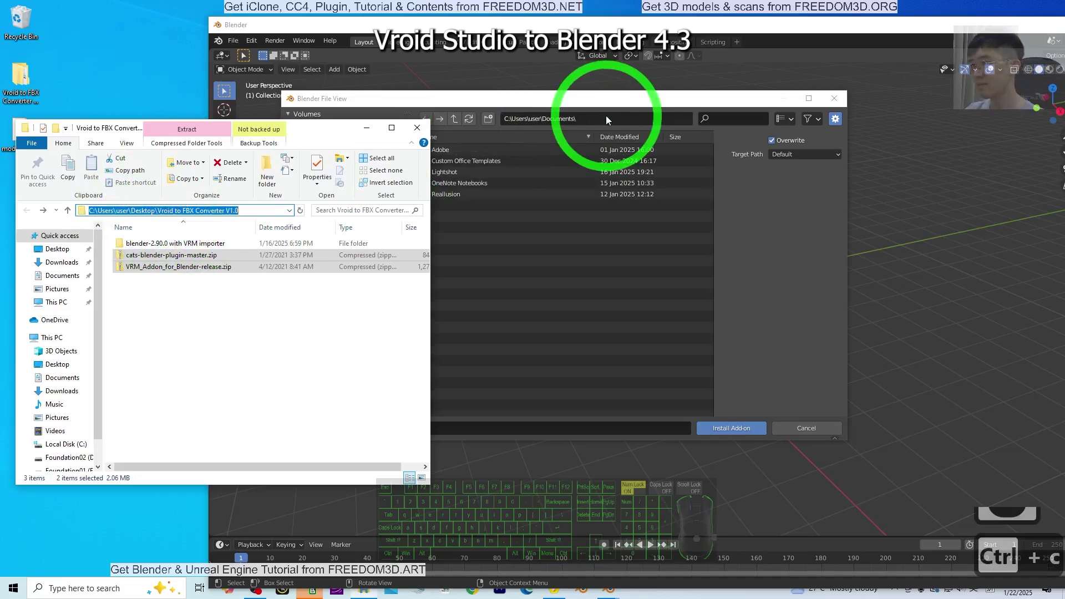
{"action": "left_click", "coordinate": [591, 121]}
{"action": "key", "text": "ctrl+v"}
{"action": "key", "text": "Return"}
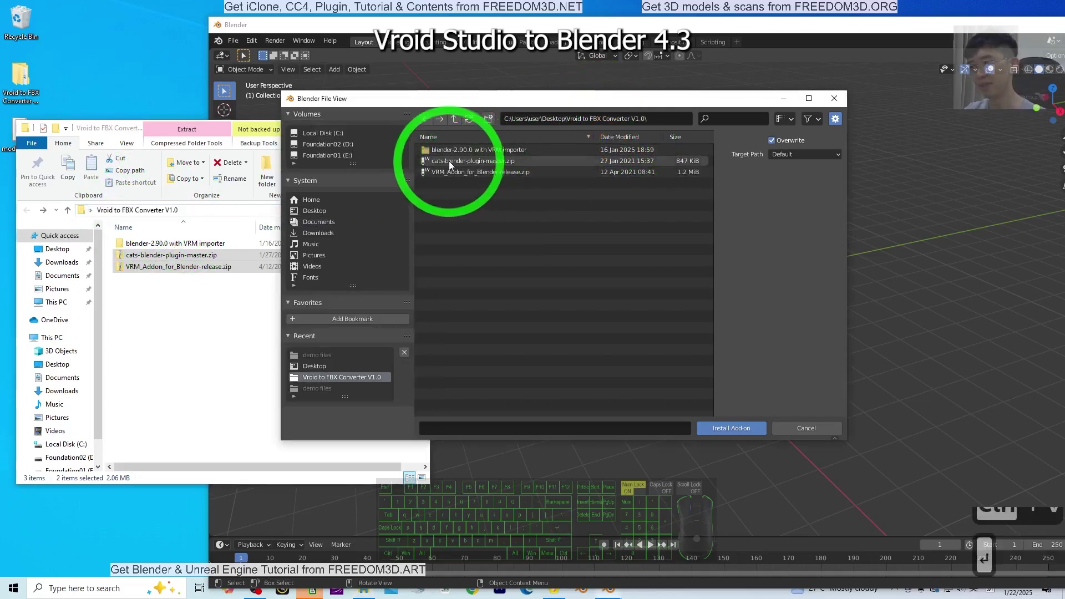
{"action": "double_click", "coordinate": [444, 160]}
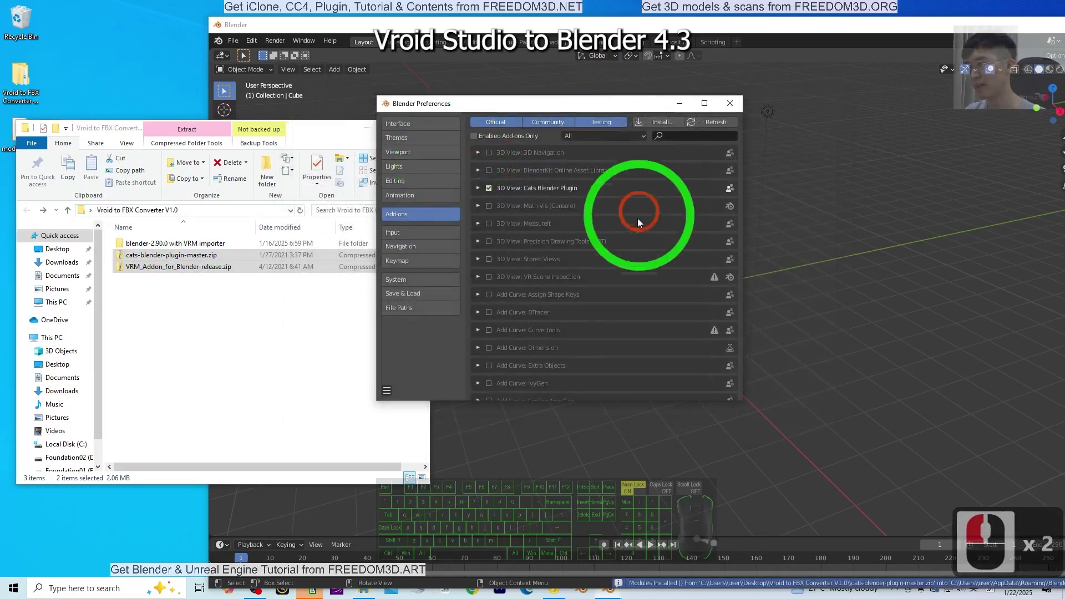
{"action": "left_click", "coordinate": [488, 188]}
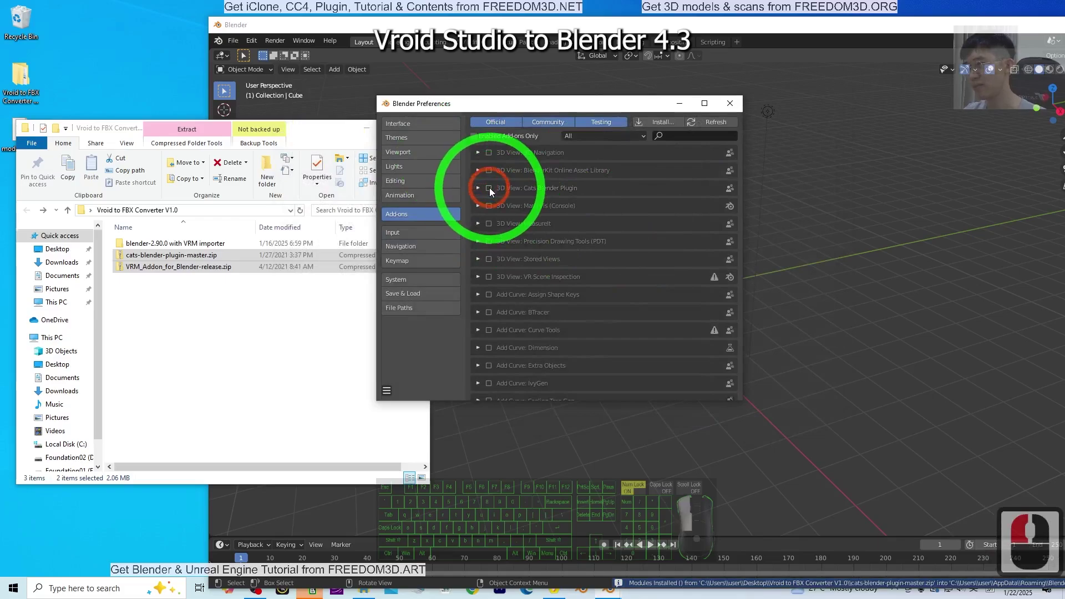
Install VRM_Addon_for_Blender-release.zip as an add-on and make sure the Cats Blender Plugin is enabled
{"action": "left_click", "coordinate": [661, 121]}
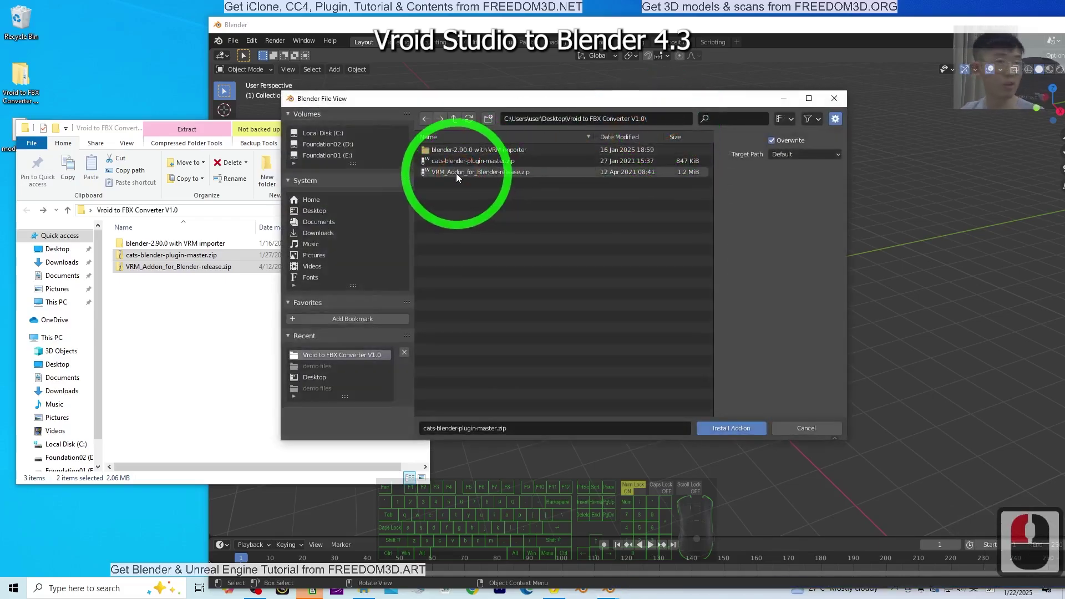
{"action": "double_click", "coordinate": [466, 175]}
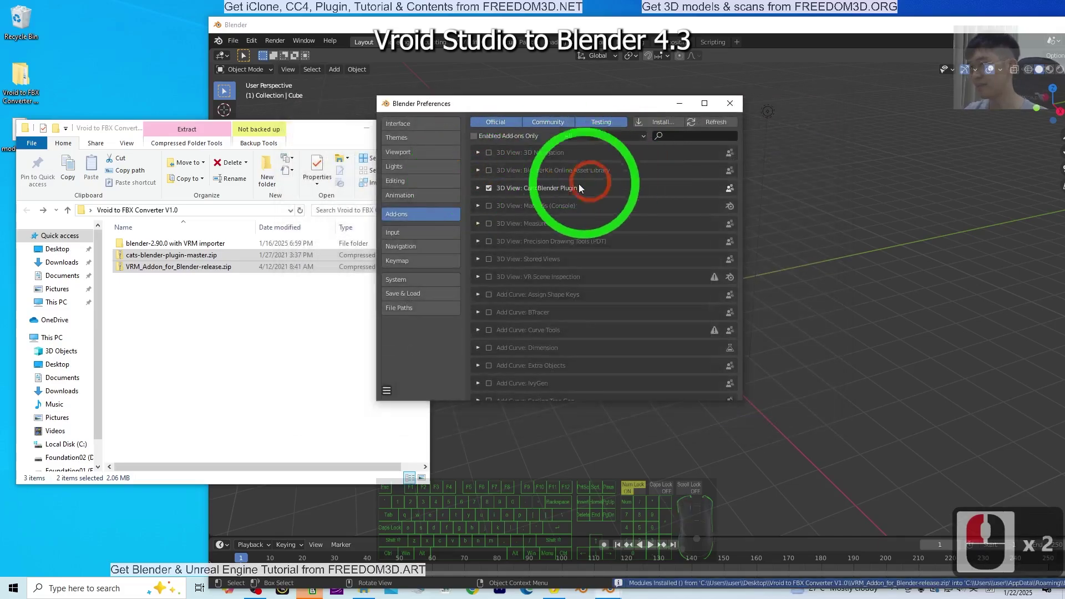
{"action": "left_click", "coordinate": [488, 189]}
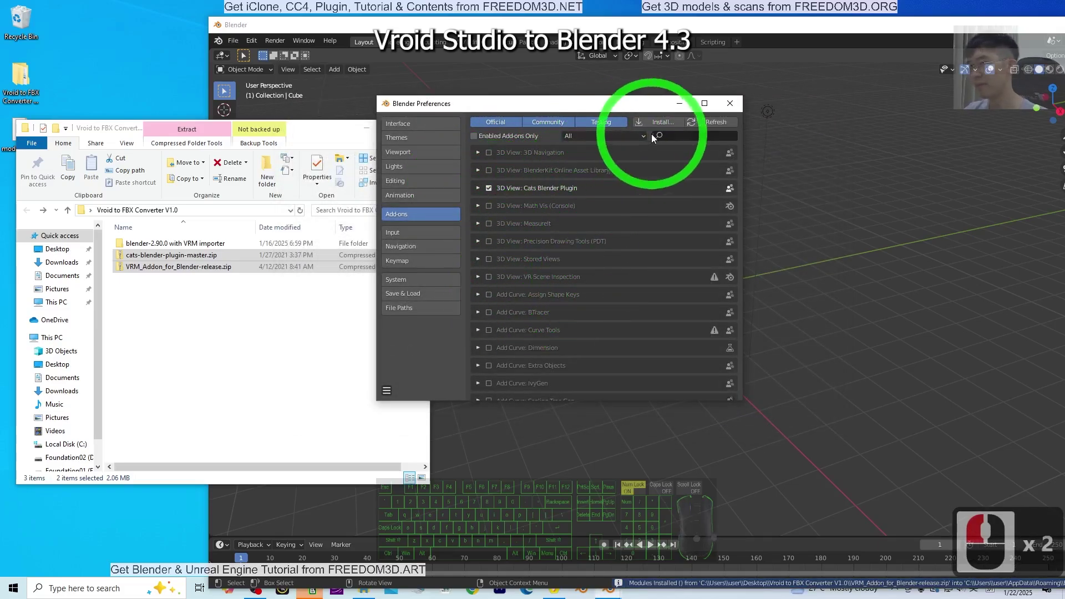
Filter the add-ons by "vrm" and make sure Import-Export: VRM format is enabled
{"action": "left_click", "coordinate": [687, 137]}
{"action": "type", "text": "vrm"}
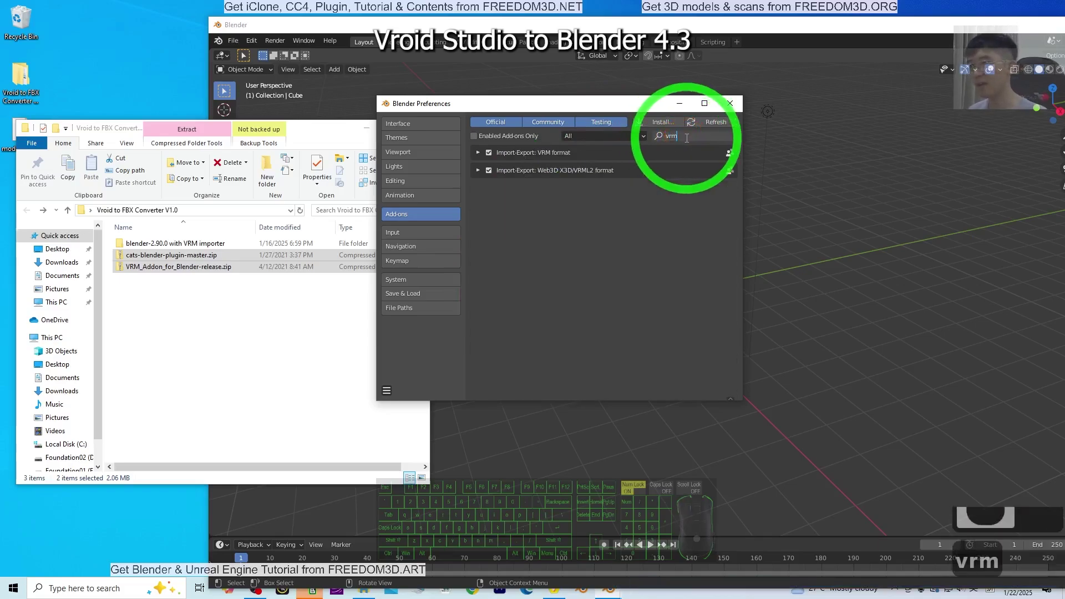
{"action": "left_click", "coordinate": [490, 154]}
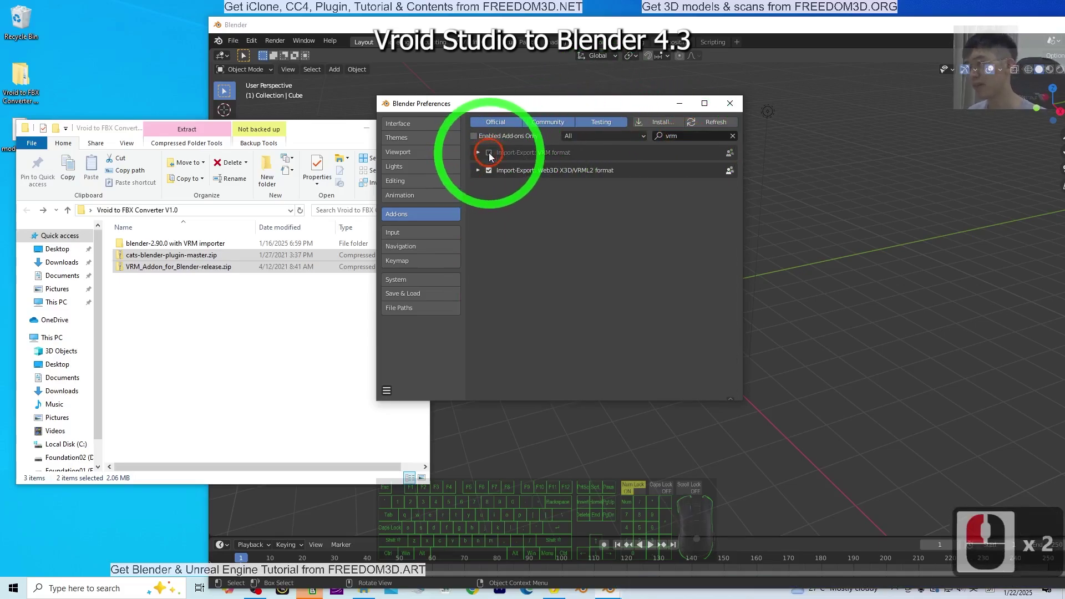
Close the converter folder window and the Blender Preferences
{"action": "left_click", "coordinate": [330, 160]}
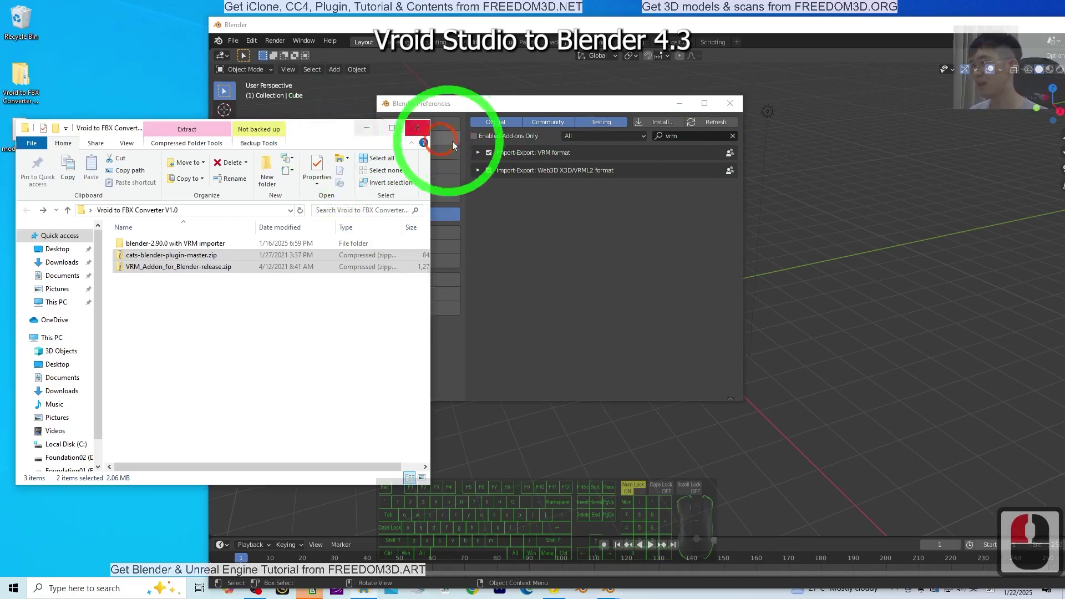
{"action": "left_click", "coordinate": [418, 127]}
{"action": "left_click", "coordinate": [730, 103]}
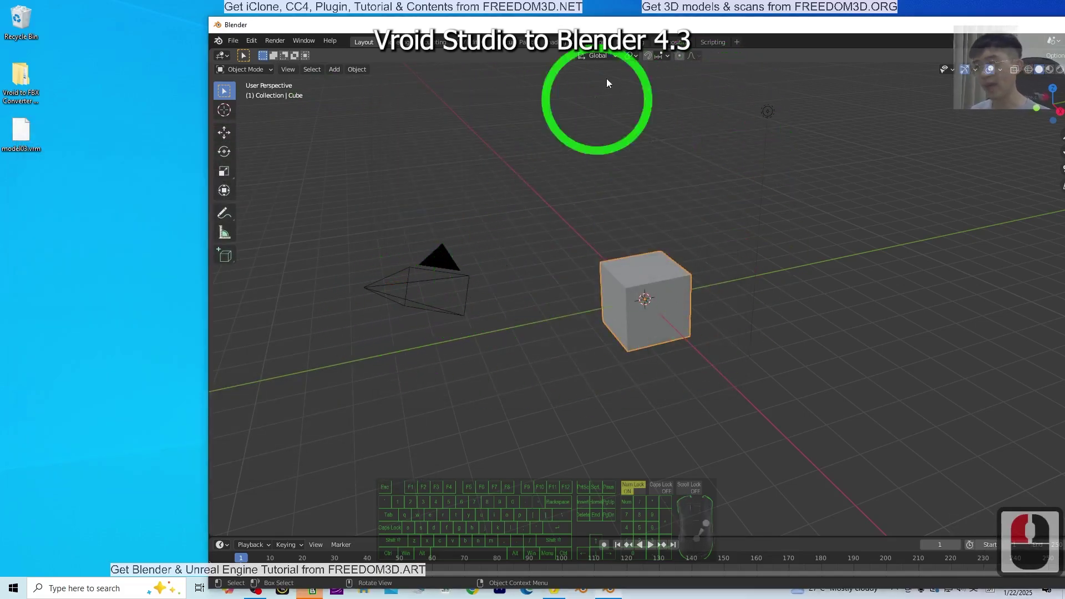
Narrow and reposition the Blender window so it fits on the desktop beside the model03.vrm file
{"action": "left_click_drag", "start_coordinate": [671, 20], "coordinate": [615, 36]}
{"action": "left_click", "coordinate": [24, 138]}
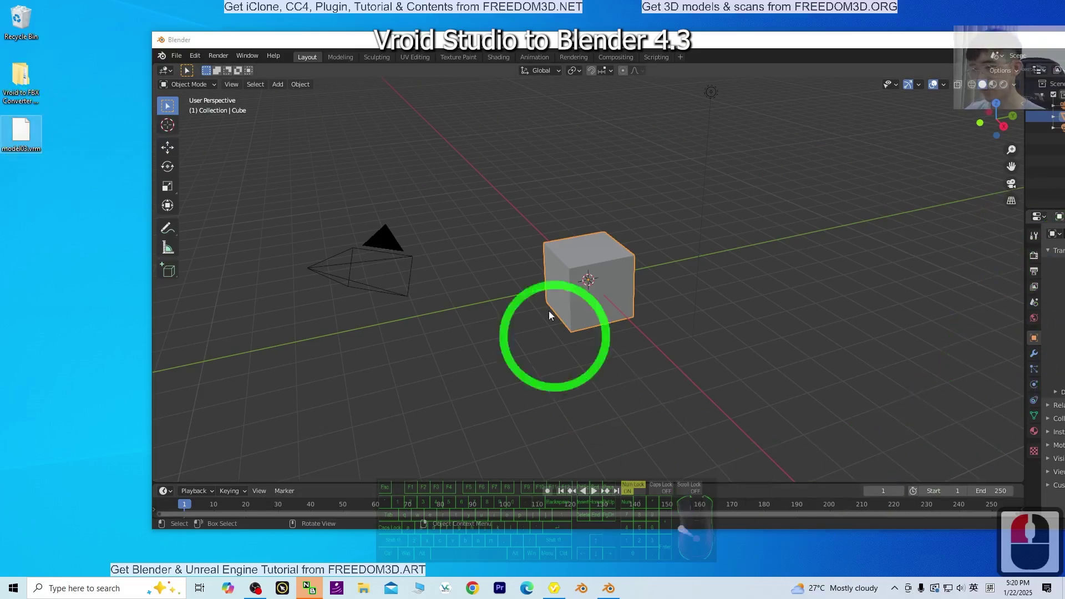
{"action": "left_click_drag", "start_coordinate": [679, 44], "coordinate": [622, 56]}
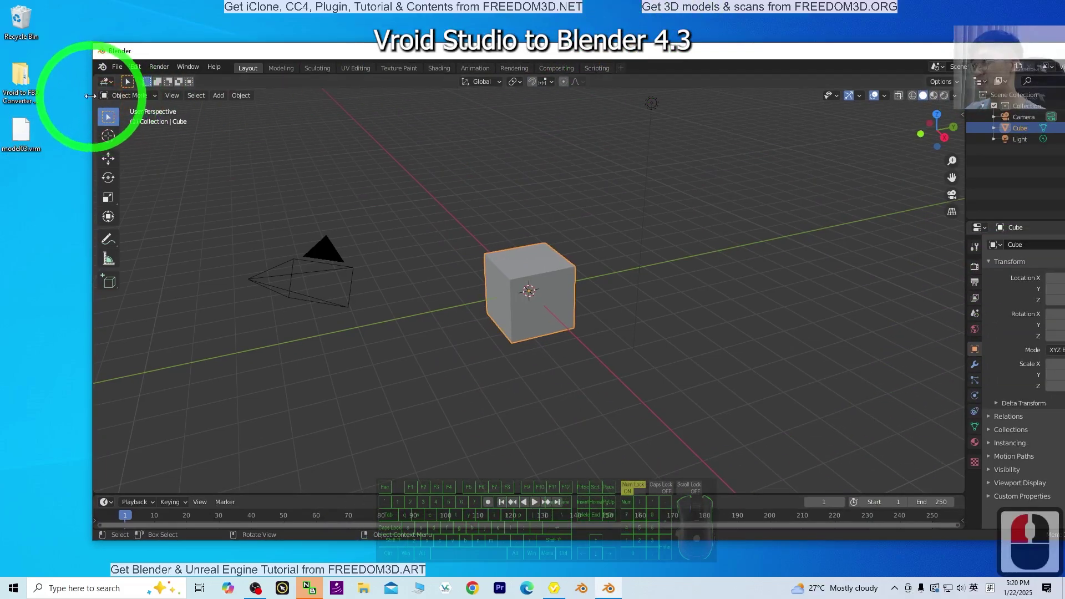
{"action": "left_click_drag", "start_coordinate": [95, 103], "coordinate": [255, 107]}
{"action": "left_click_drag", "start_coordinate": [637, 52], "coordinate": [477, 36]}
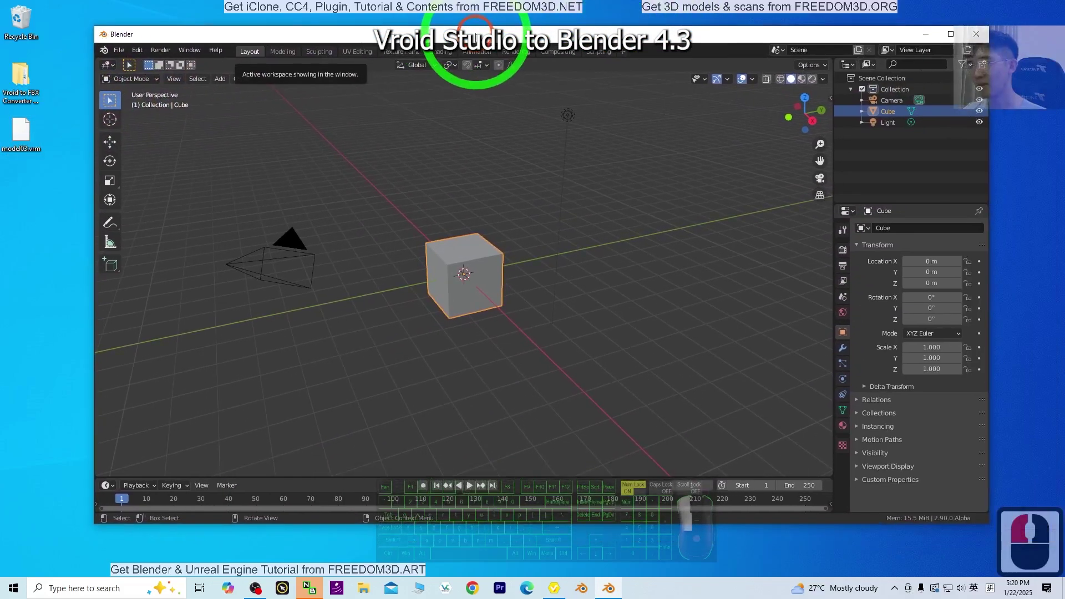
Delete all the default objects from the scene
{"action": "double_click", "coordinate": [650, 308]}
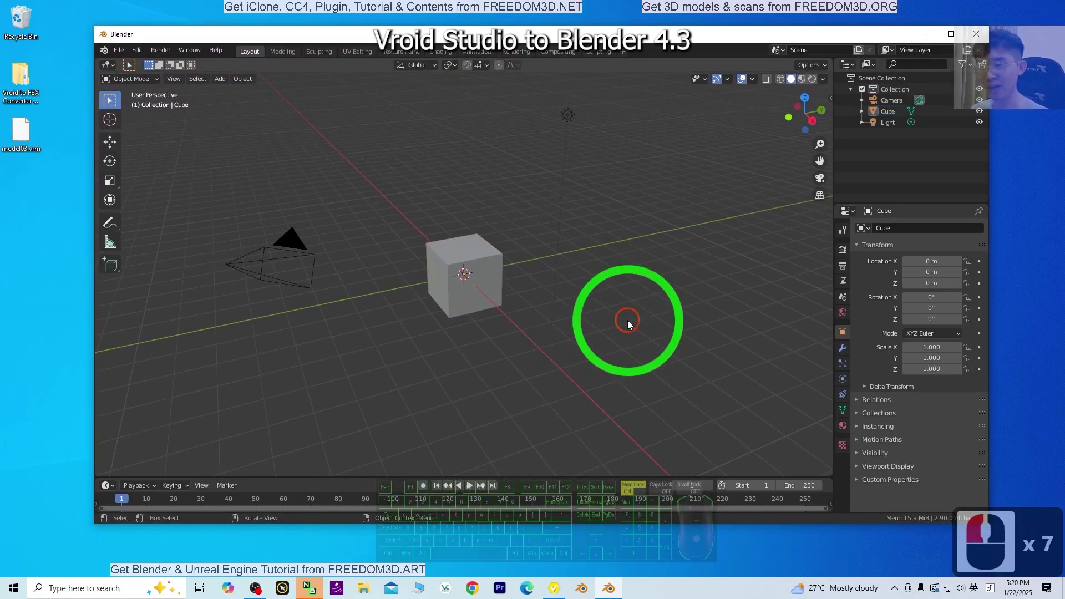
{"action": "key", "text": "a"}
{"action": "key", "text": "Delete"}
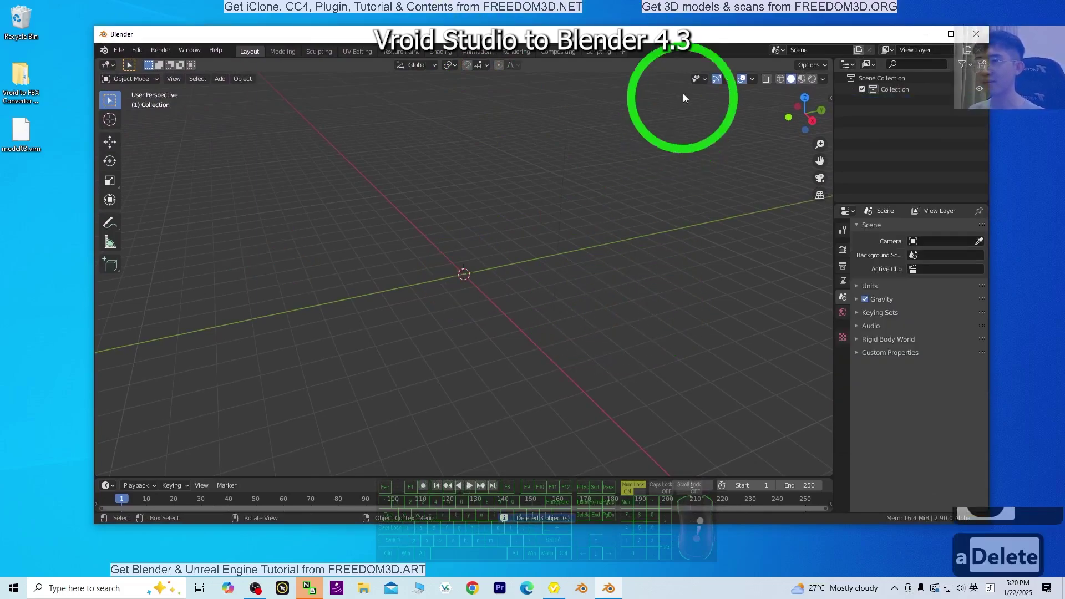
Import model03.vrm from the Desktop as a VRM model with the CATS add-on
{"action": "key", "text": "n"}
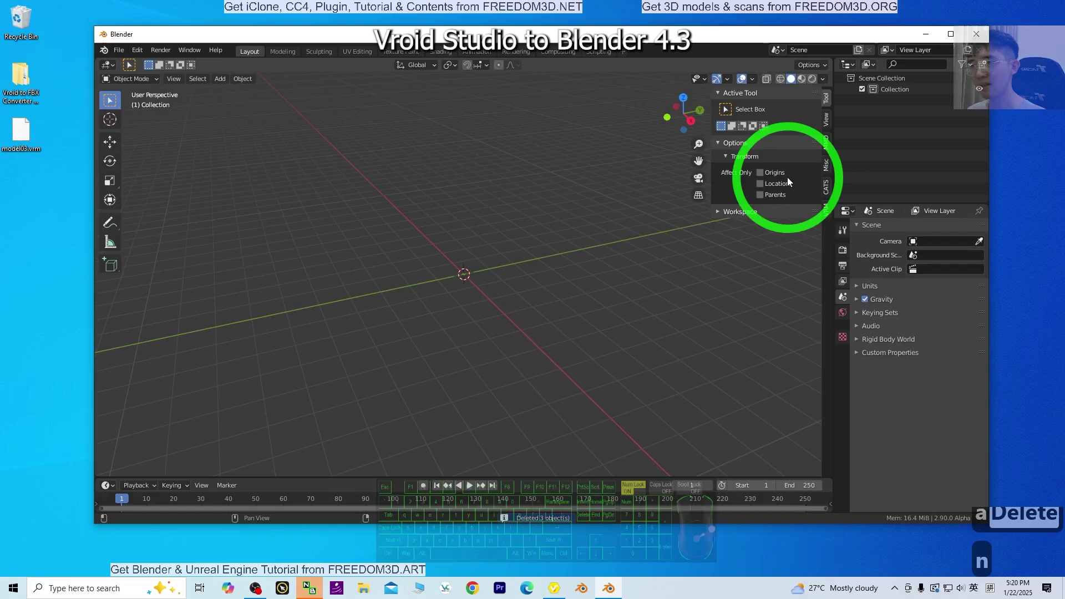
{"action": "left_click", "coordinate": [827, 188]}
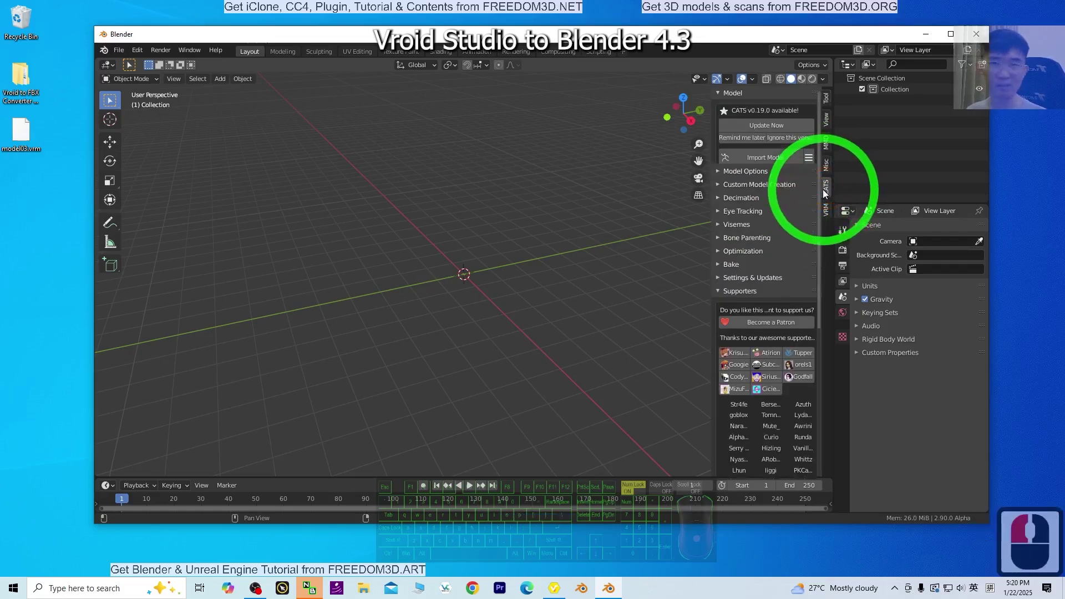
{"action": "left_click", "coordinate": [808, 158]}
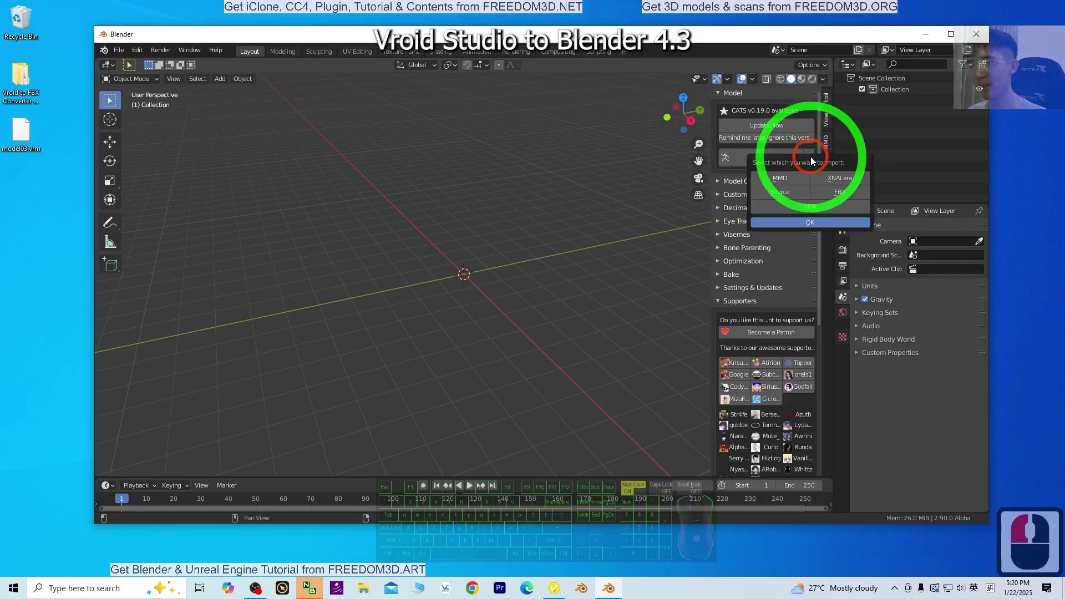
{"action": "left_click", "coordinate": [810, 207]}
{"action": "left_click", "coordinate": [804, 208]}
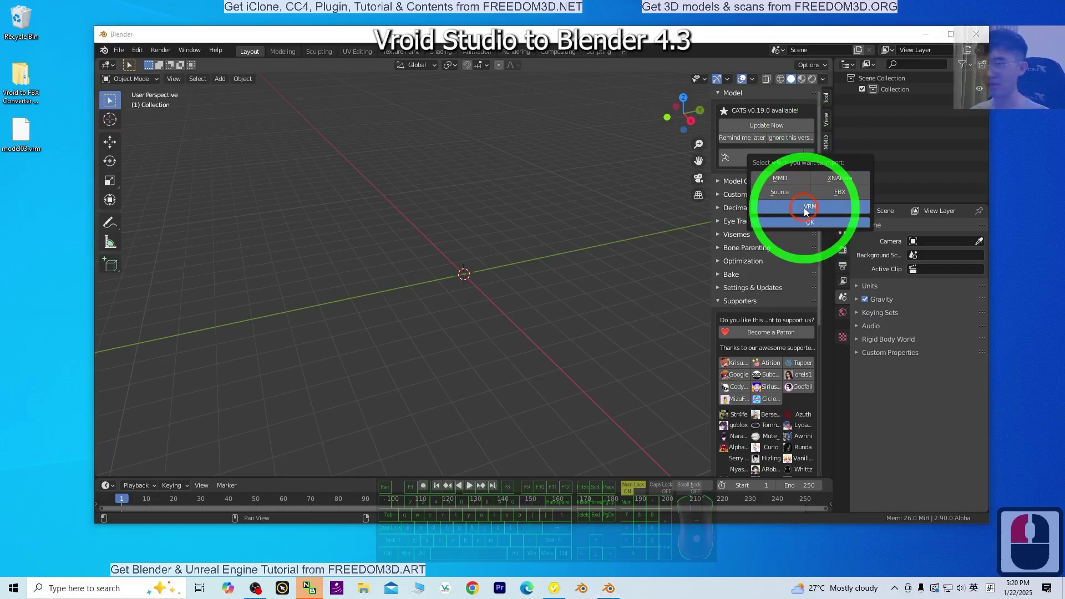
{"action": "left_click", "coordinate": [305, 237]}
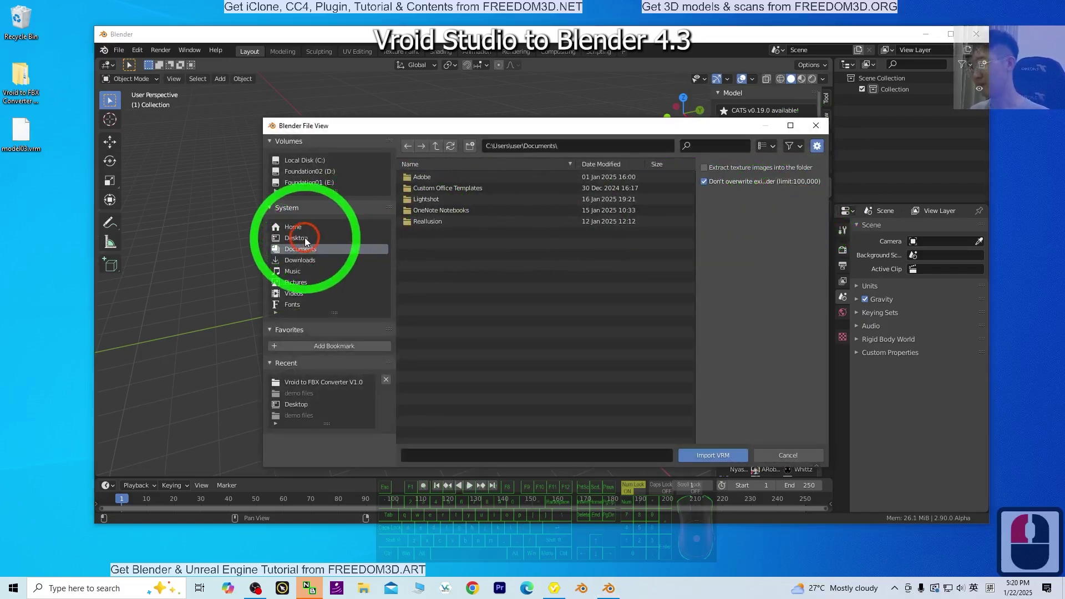
{"action": "left_click", "coordinate": [305, 238]}
{"action": "left_click", "coordinate": [432, 212]}
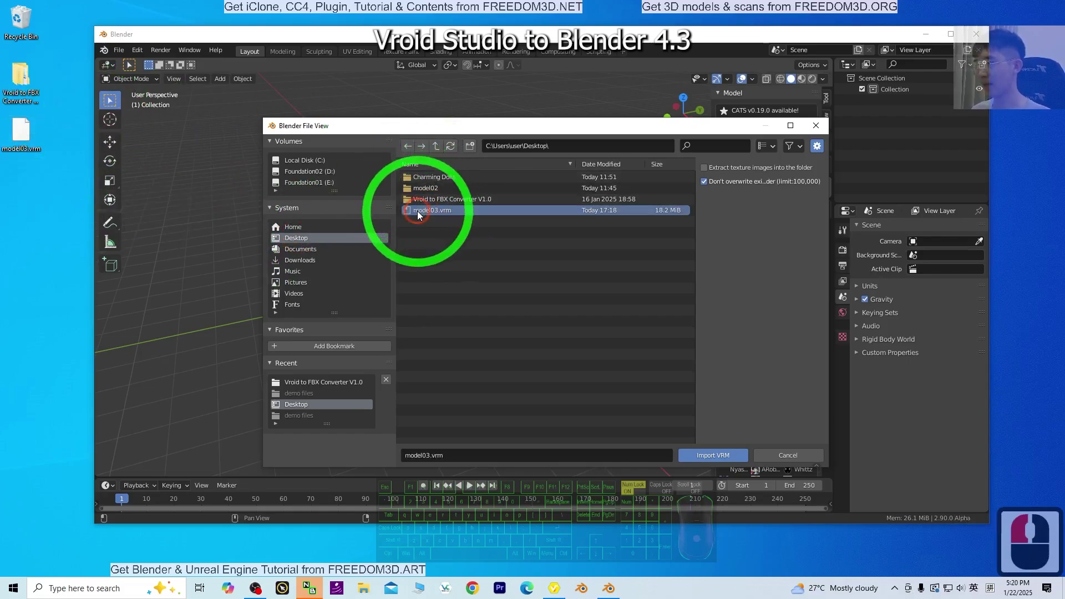
{"action": "double_click", "coordinate": [417, 211]}
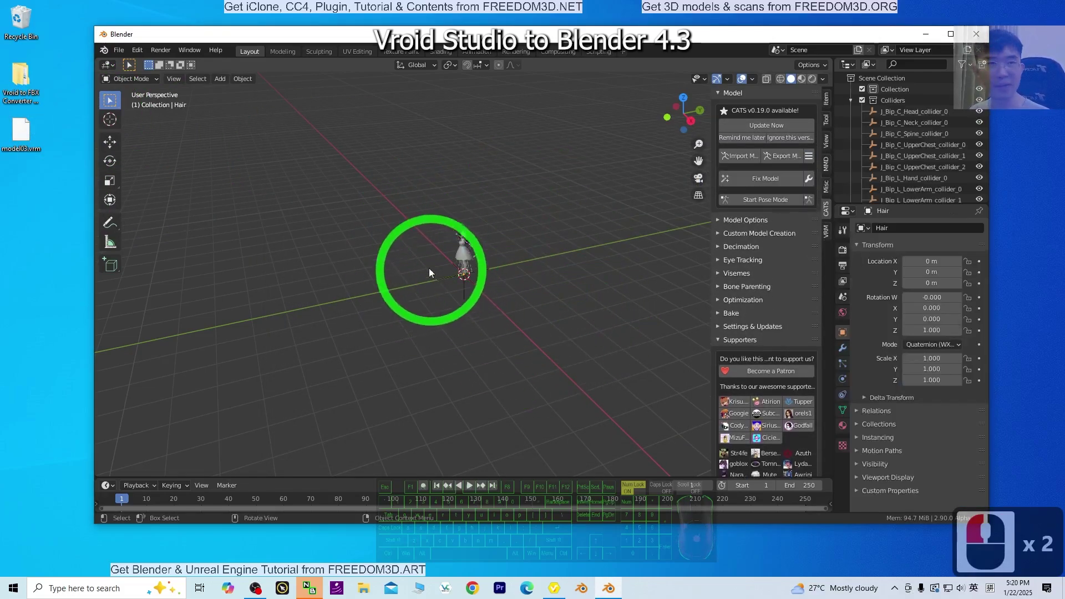
Maximize the Blender window and configure the CATS Fix Model settings so that only Fix Materials stays enabled
{"action": "left_click", "coordinate": [950, 34]}
{"action": "scroll", "coordinate": [421, 207], "scroll_direction": "up", "scroll_amount": 6}
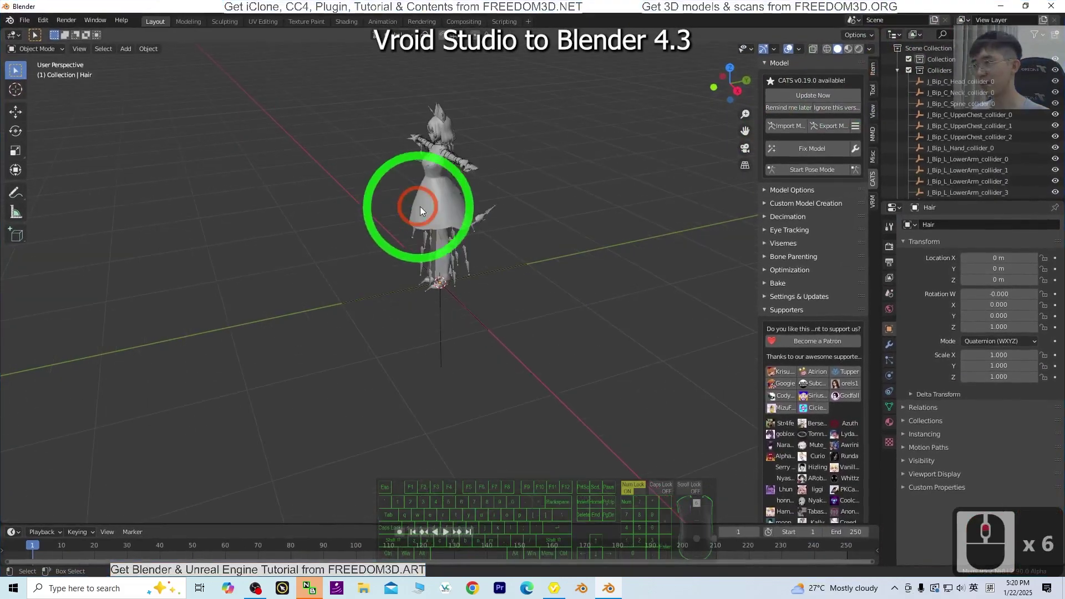
{"action": "scroll", "coordinate": [511, 188], "scroll_direction": "up", "scroll_amount": 2}
{"action": "middle_click_drag", "start_coordinate": [544, 199], "coordinate": [570, 256], "text": "shift"}
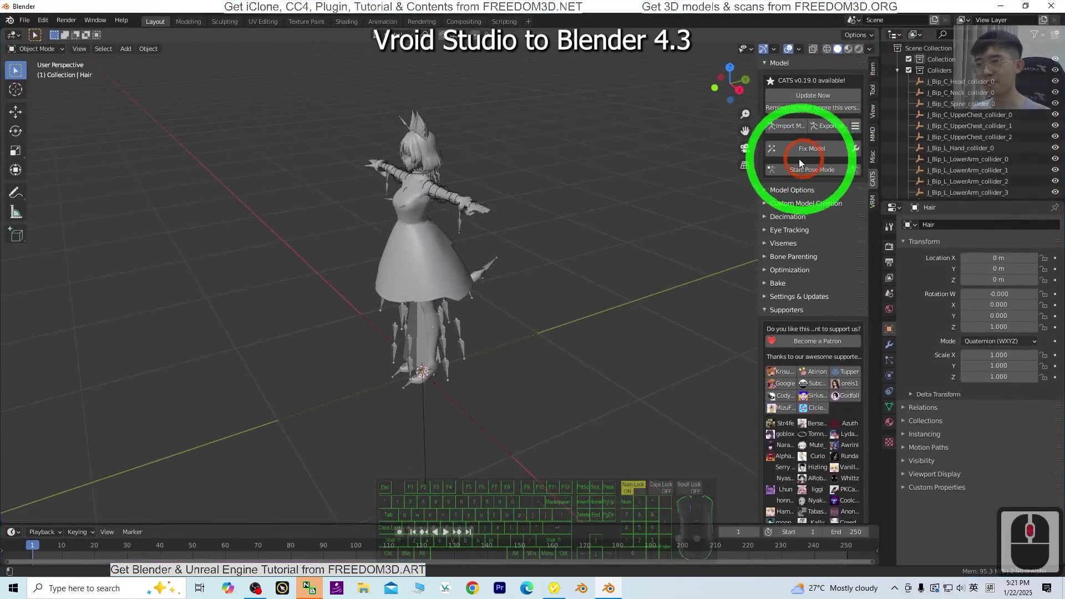
{"action": "left_click", "coordinate": [855, 153]}
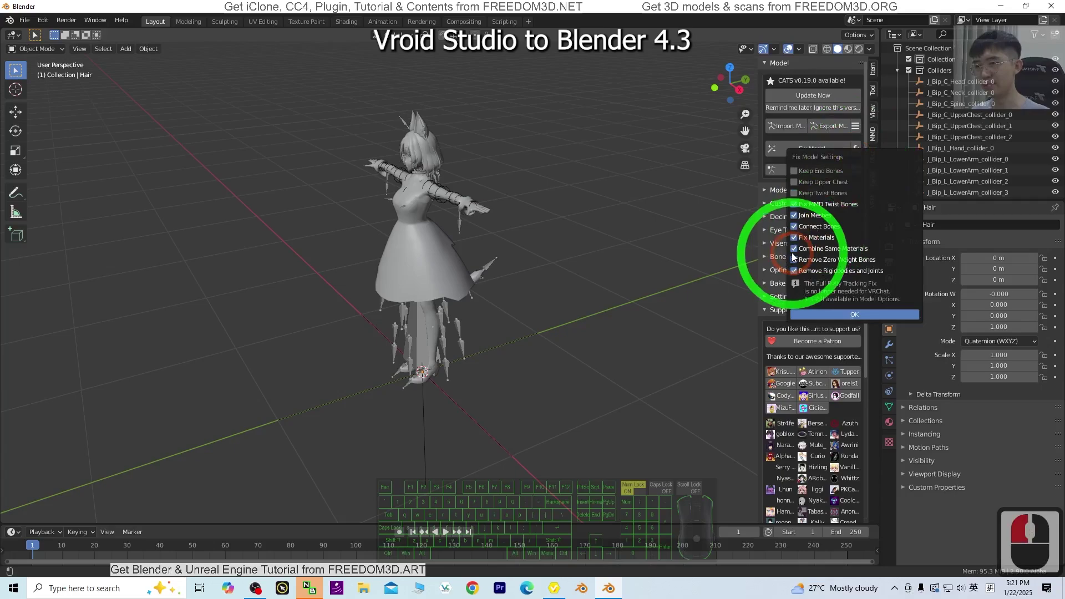
{"action": "left_click", "coordinate": [794, 226]}
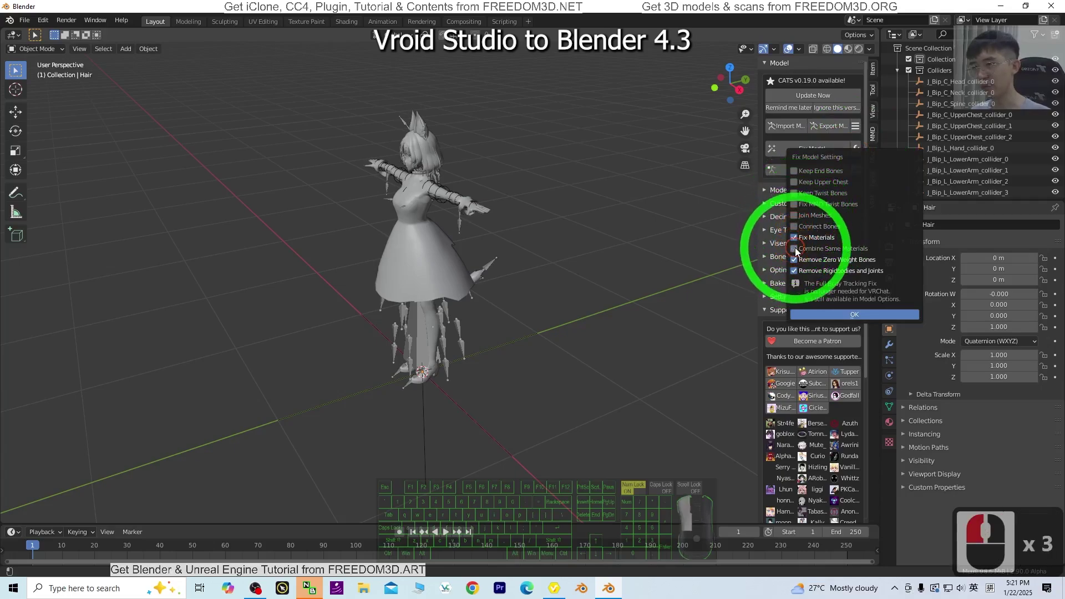
{"action": "left_click", "coordinate": [795, 249]}
{"action": "left_click", "coordinate": [794, 271]}
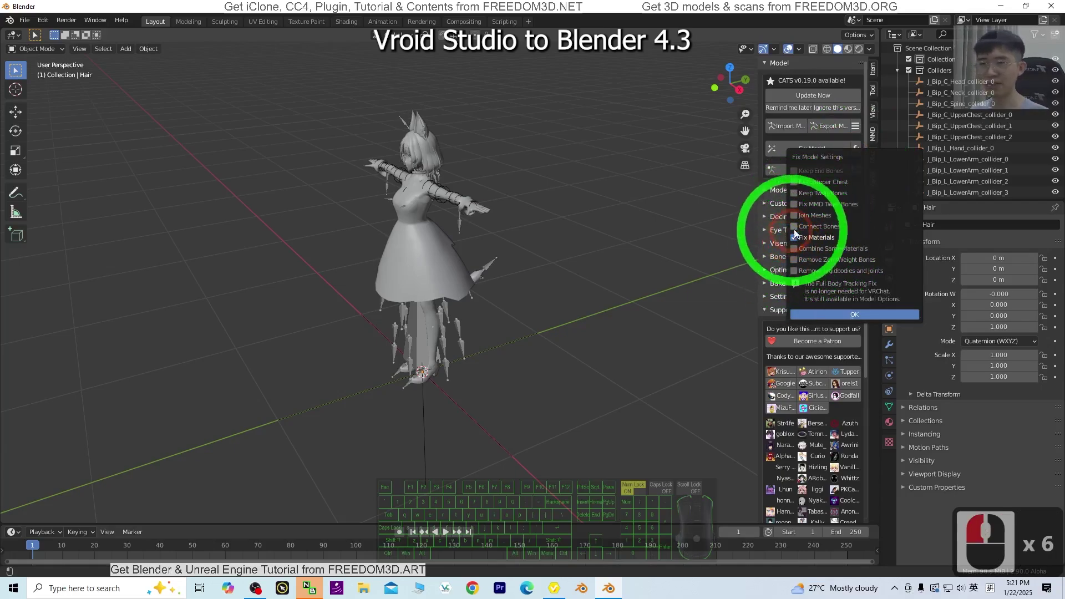
{"action": "left_click", "coordinate": [840, 312]}
Run CATS Fix Model on the imported avatar and check its textured look from the front
{"action": "left_click", "coordinate": [810, 149]}
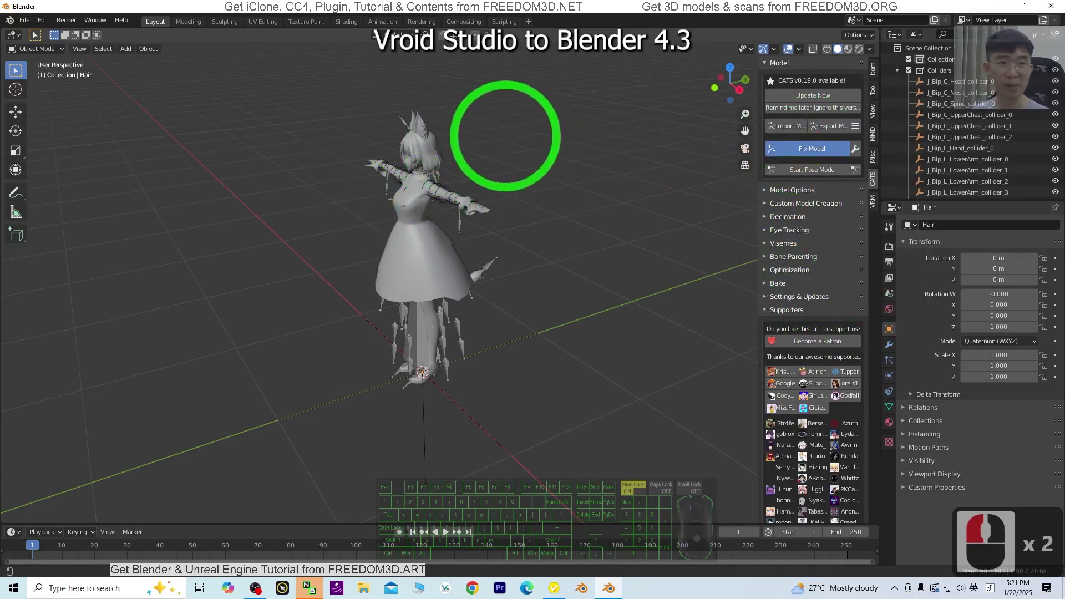
{"action": "scroll", "coordinate": [537, 196], "scroll_direction": "up", "scroll_amount": 4}
{"action": "scroll", "coordinate": [534, 250], "scroll_direction": "down", "scroll_amount": 2}
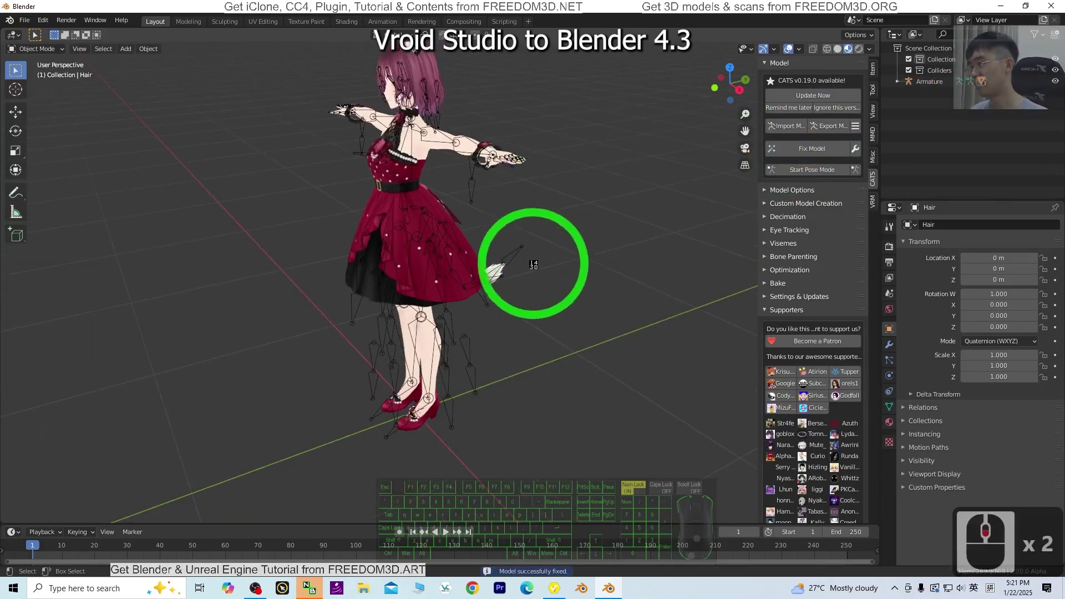
{"action": "middle_click_drag", "start_coordinate": [532, 267], "coordinate": [609, 249]}
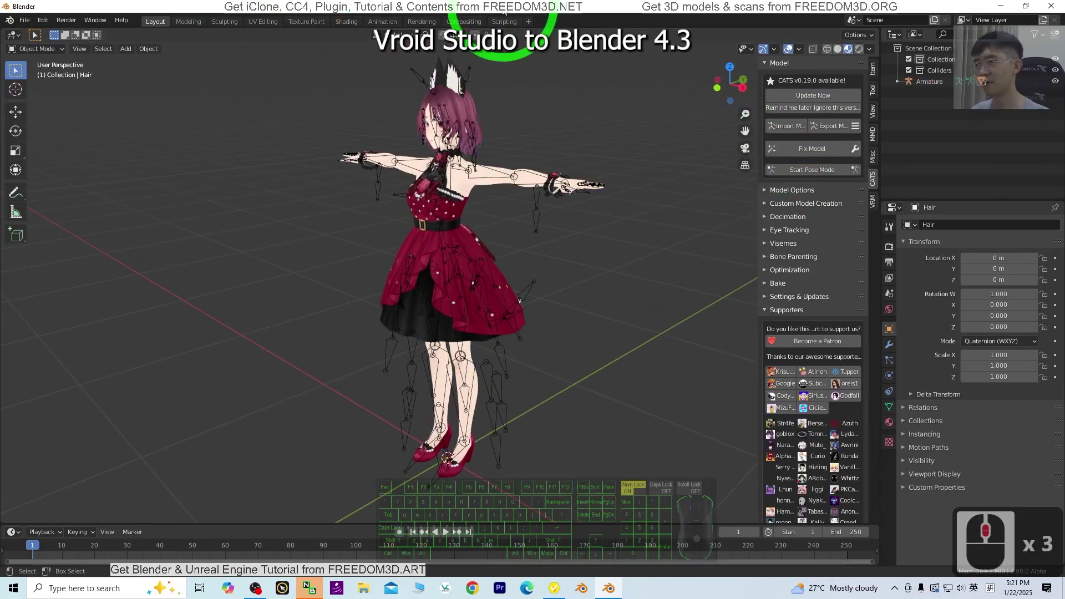
Shrink the window to uncover the desktop files and save the scene to the Desktop as model03
{"action": "left_click_drag", "start_coordinate": [501, 4], "coordinate": [671, 52]}
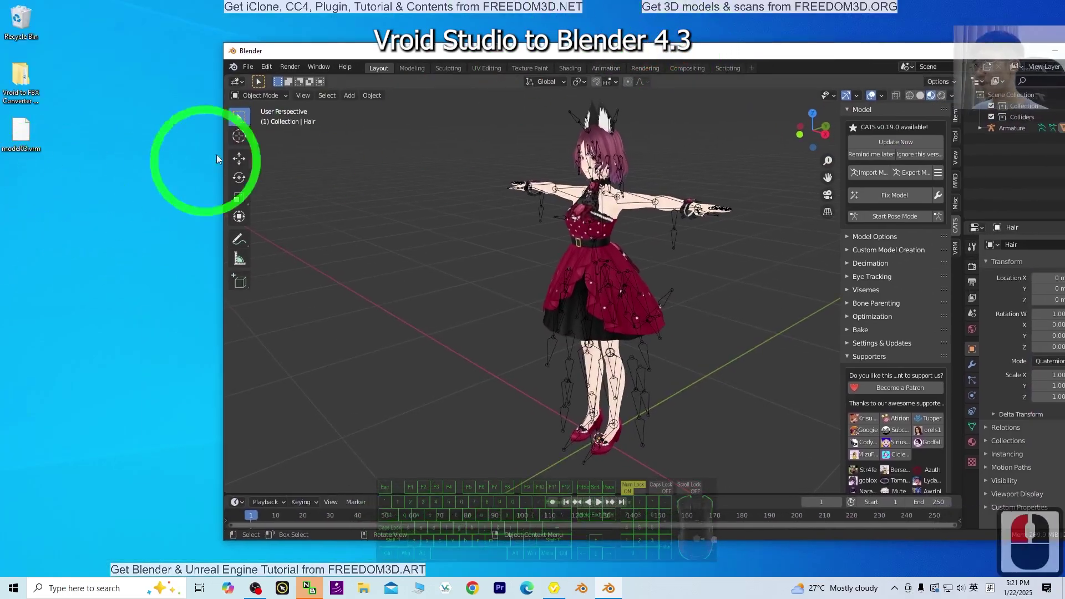
{"action": "key", "text": "ctrl+shift+s"}
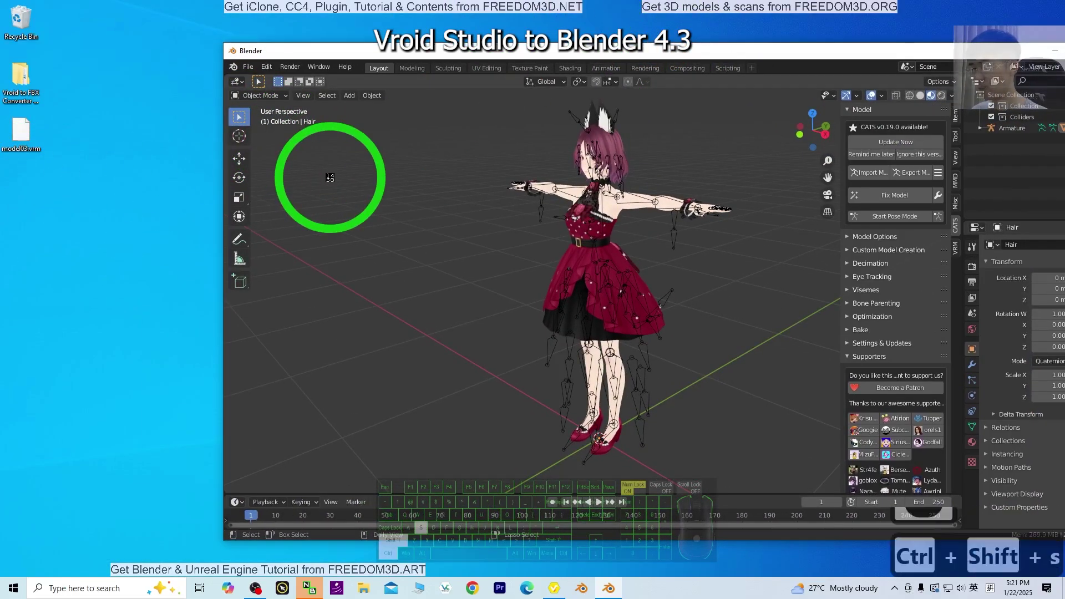
{"action": "left_click", "coordinate": [423, 255]}
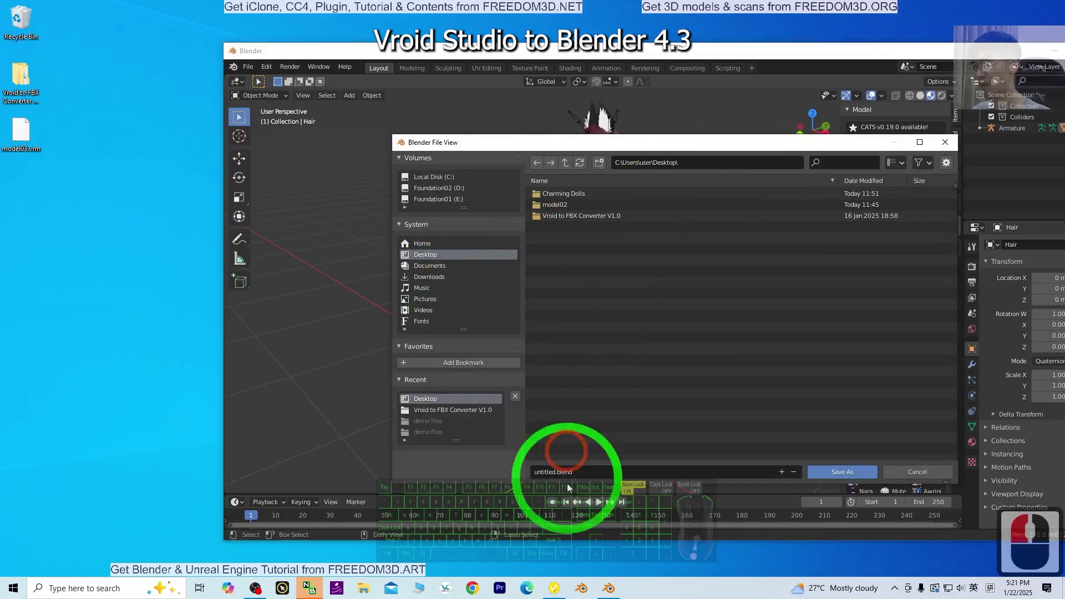
{"action": "left_click", "coordinate": [580, 473]}
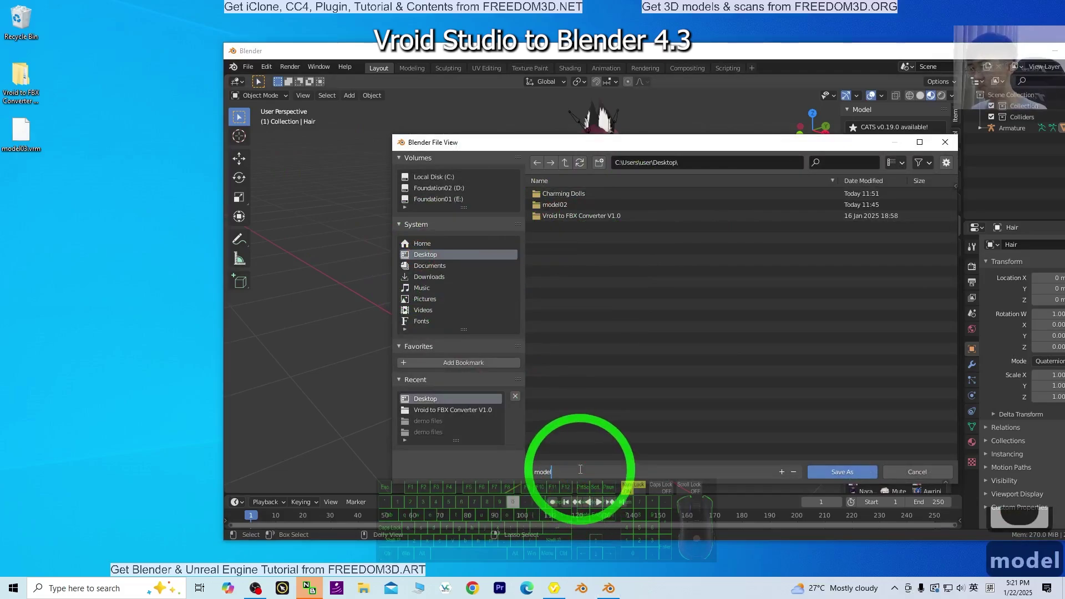
{"action": "type", "text": "model03"}
{"action": "left_click", "coordinate": [845, 471]}
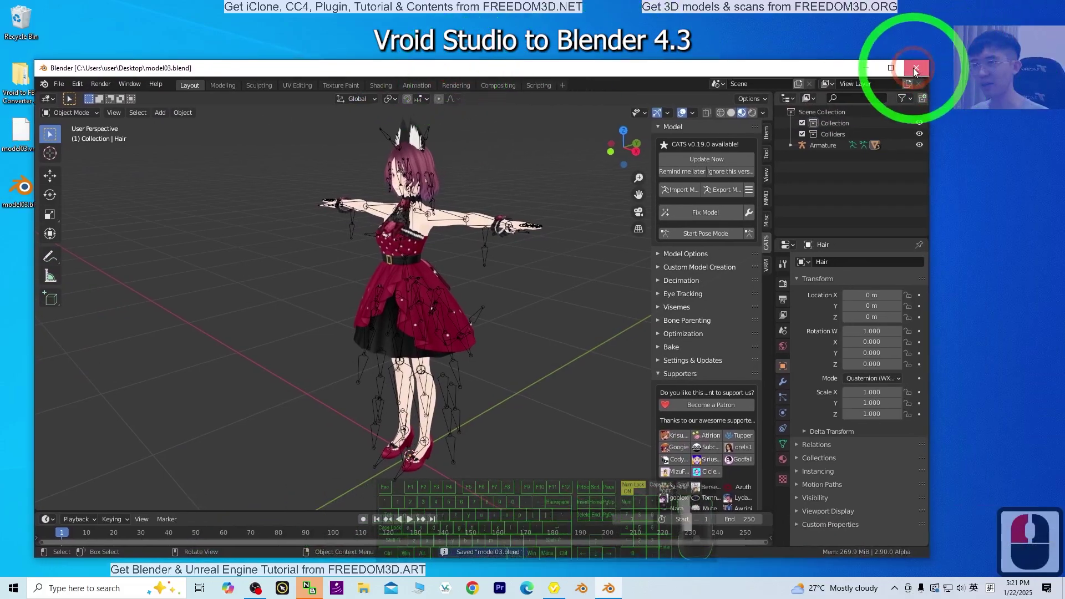
Close Blender 2.90 and launch Blender 4.3
{"action": "left_click", "coordinate": [915, 69]}
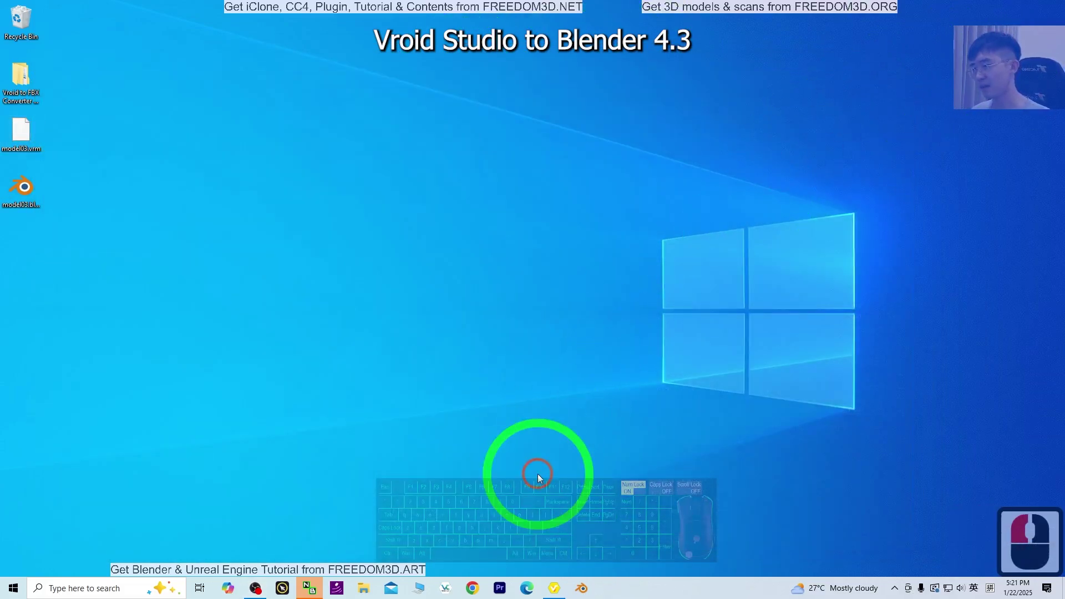
{"action": "double_click", "coordinate": [554, 475]}
{"action": "double_click", "coordinate": [567, 592]}
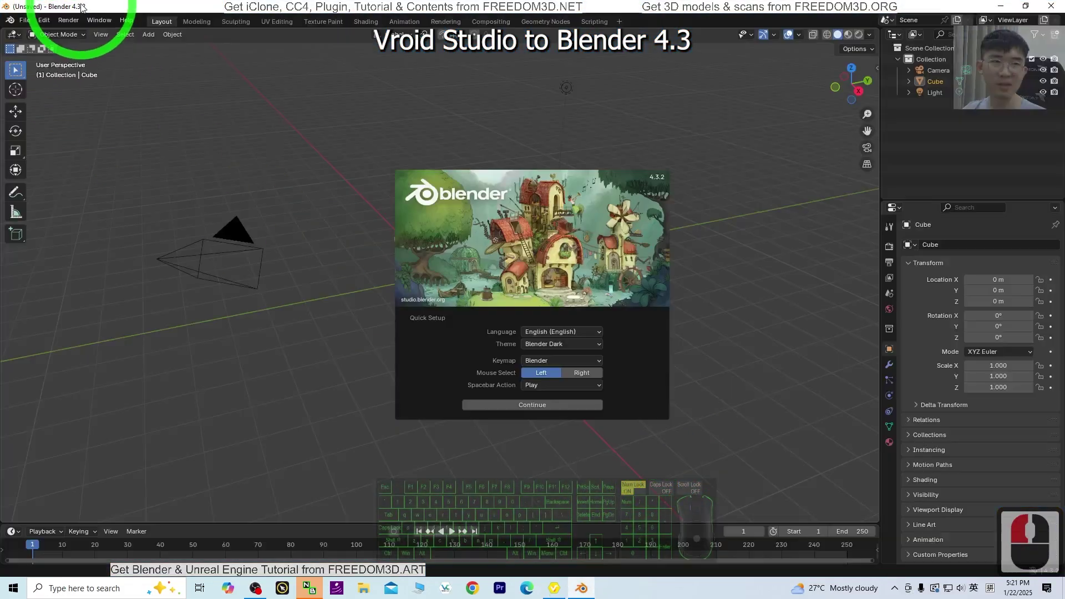
Dismiss the splash screen and delete all the default objects from the new scene
{"action": "left_click", "coordinate": [277, 437]}
{"action": "left_click", "coordinate": [277, 437]}
{"action": "left_click", "coordinate": [278, 437]}
{"action": "key", "text": "a"}
{"action": "key", "text": "Delete"}
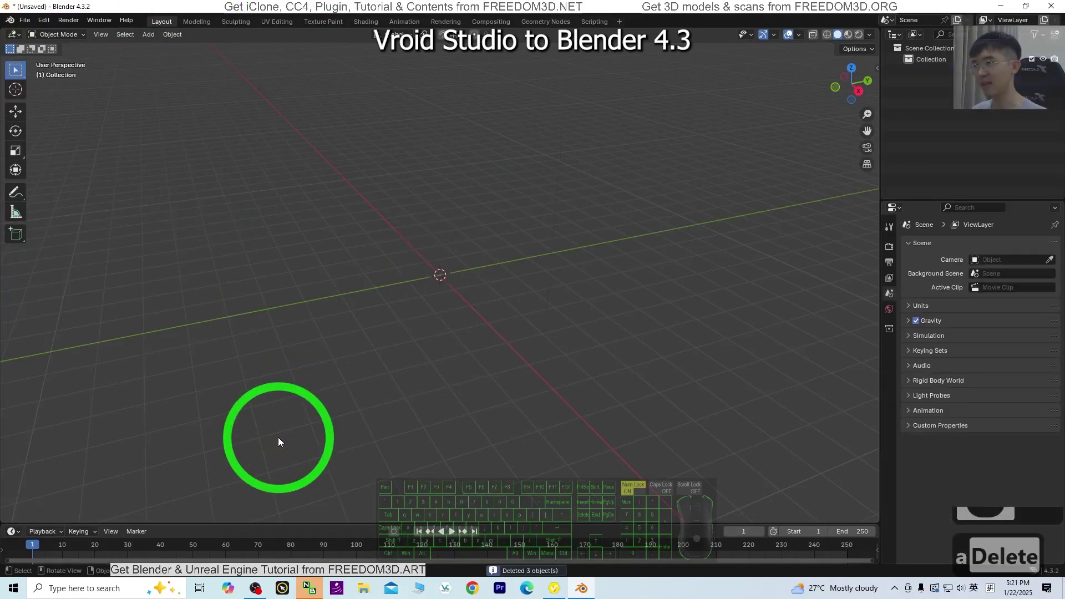
Restore the window beside the desktop icons and open model03.blend in Blender 4.3, discarding the unsaved scene
{"action": "double_click", "coordinate": [227, 7]}
{"action": "left_click", "coordinate": [13, 181]}
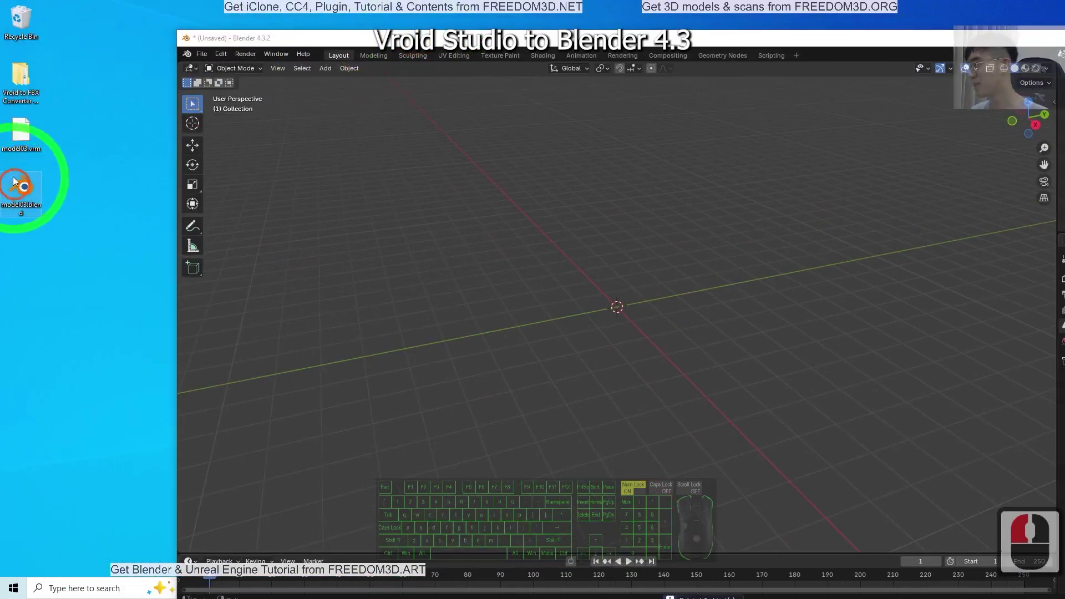
{"action": "left_click_drag", "start_coordinate": [23, 194], "coordinate": [557, 261]}
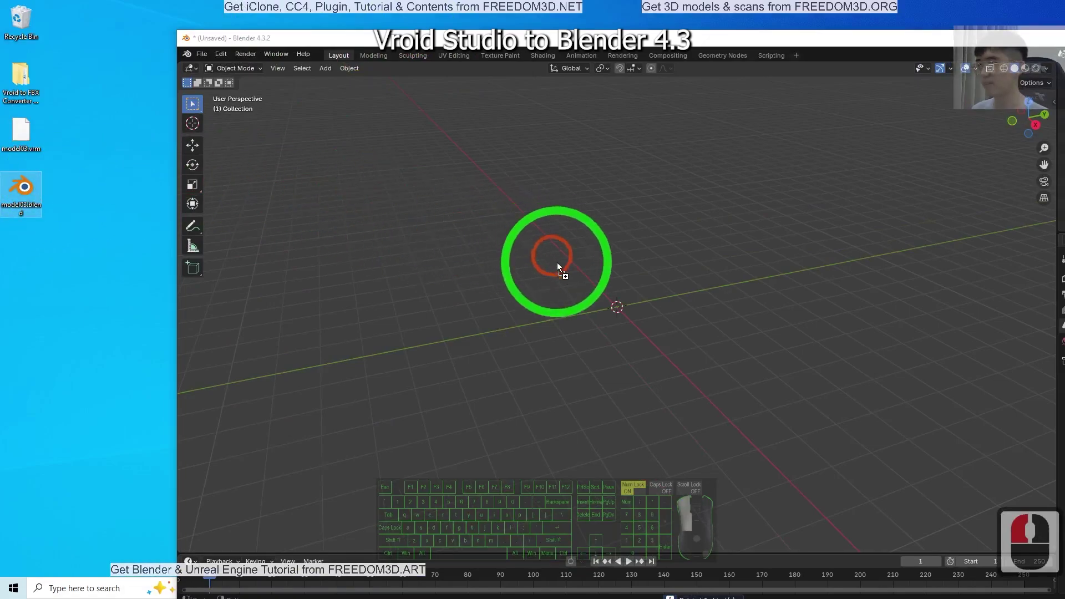
{"action": "left_click", "coordinate": [548, 301]}
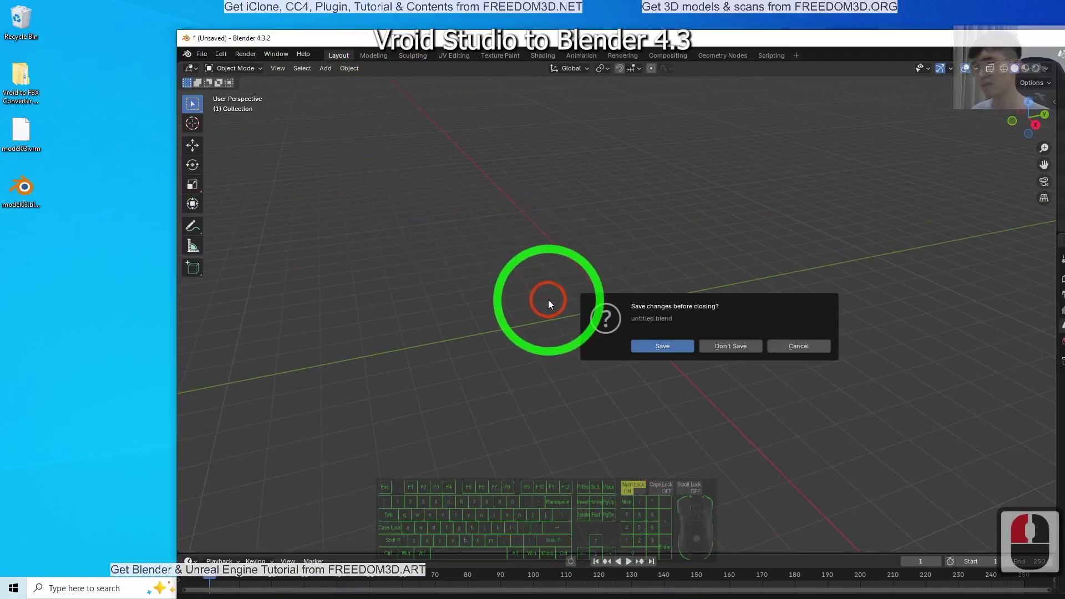
{"action": "left_click", "coordinate": [730, 347]}
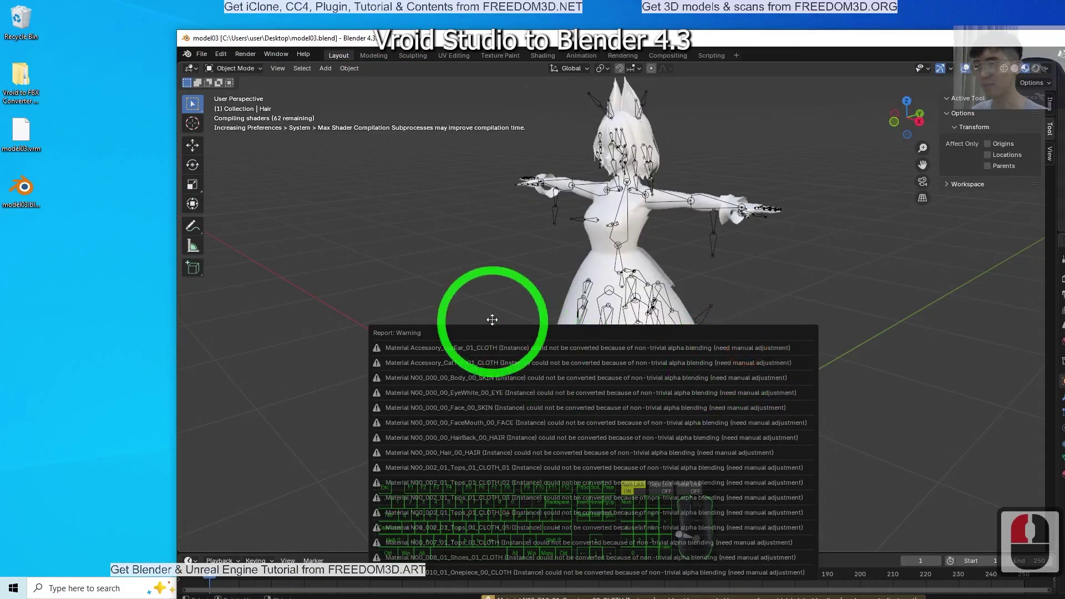
Maximize the window and inspect the converted avatar up close, selecting its body mesh and armature
{"action": "left_click_drag", "start_coordinate": [744, 38], "coordinate": [577, 1]}
{"action": "middle_click_drag", "start_coordinate": [520, 116], "coordinate": [566, 333]}
{"action": "scroll", "coordinate": [565, 331], "scroll_direction": "up", "scroll_amount": 4}
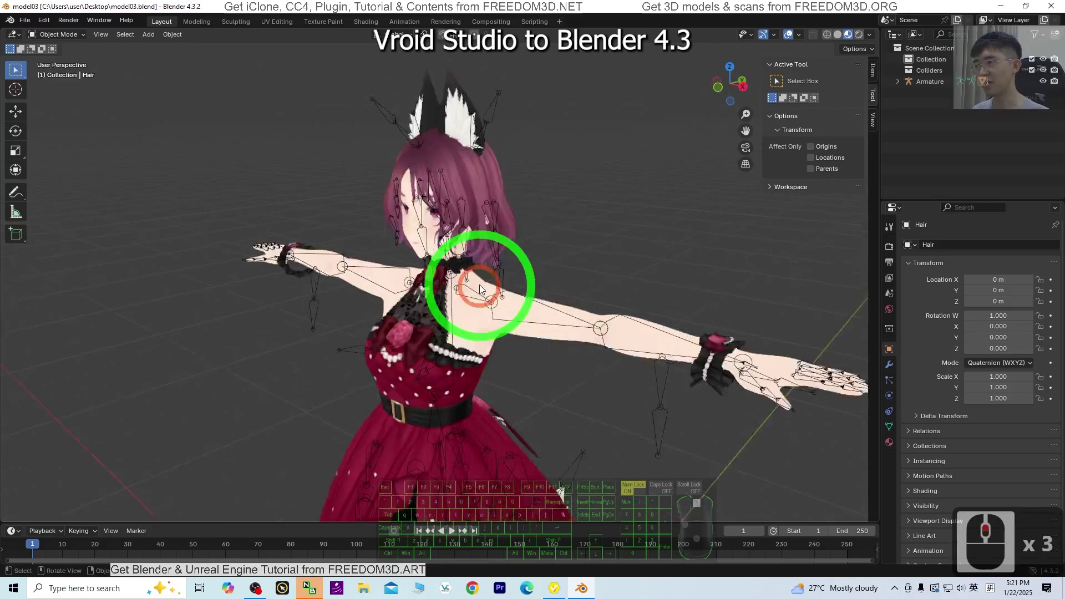
{"action": "left_click", "coordinate": [528, 270]}
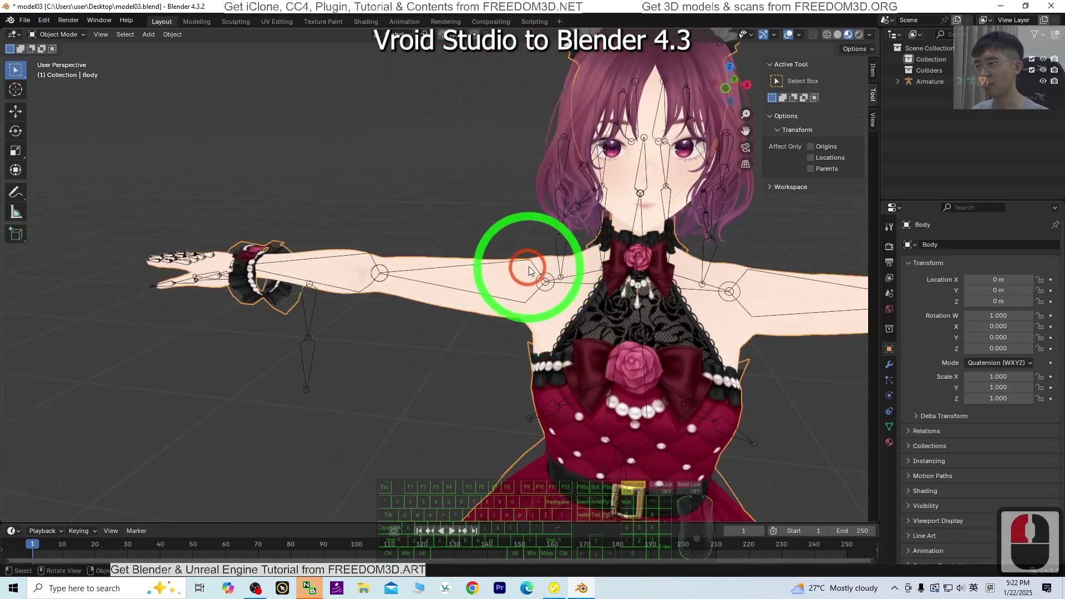
{"action": "left_click", "coordinate": [528, 271]}
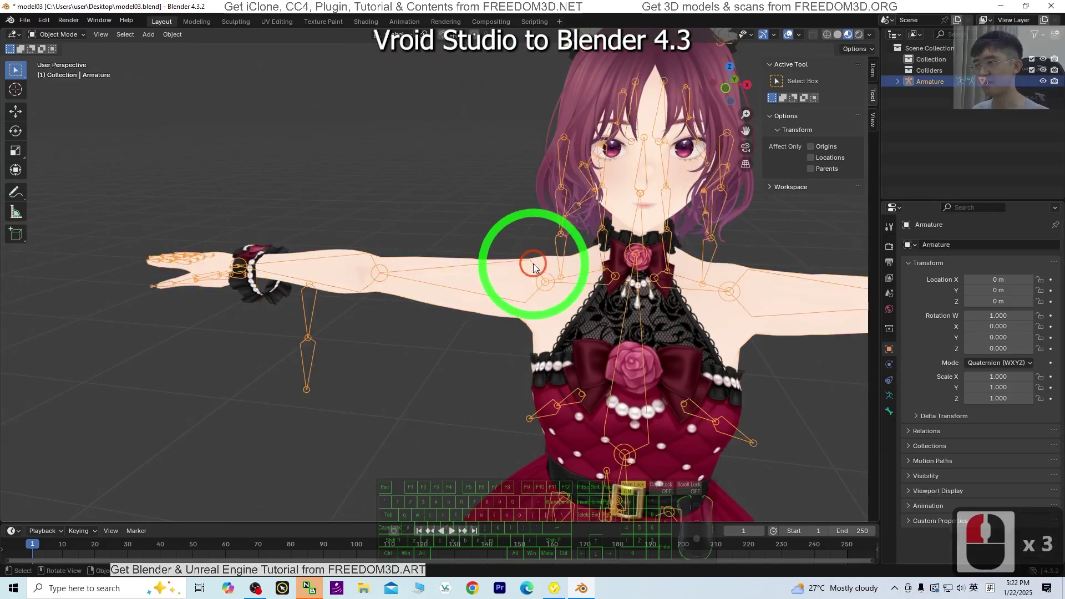
Select the Face mesh and view its object data to check the vertex groups and shape keys
{"action": "left_click", "coordinate": [677, 181]}
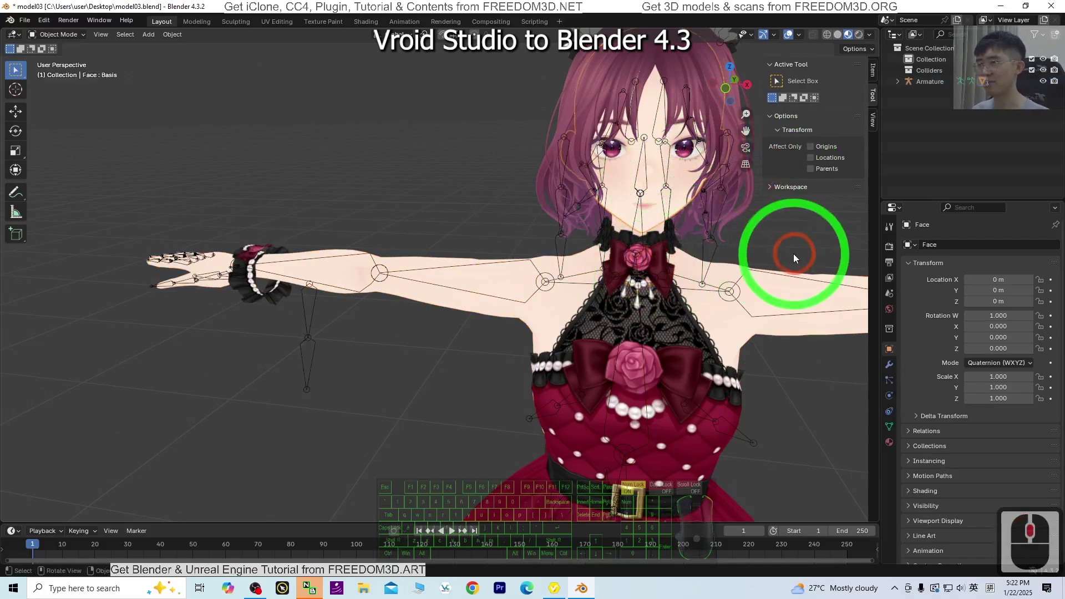
{"action": "middle_click_drag", "start_coordinate": [793, 254], "coordinate": [710, 328], "text": "shift"}
{"action": "scroll", "coordinate": [674, 325], "scroll_direction": "up", "scroll_amount": 2}
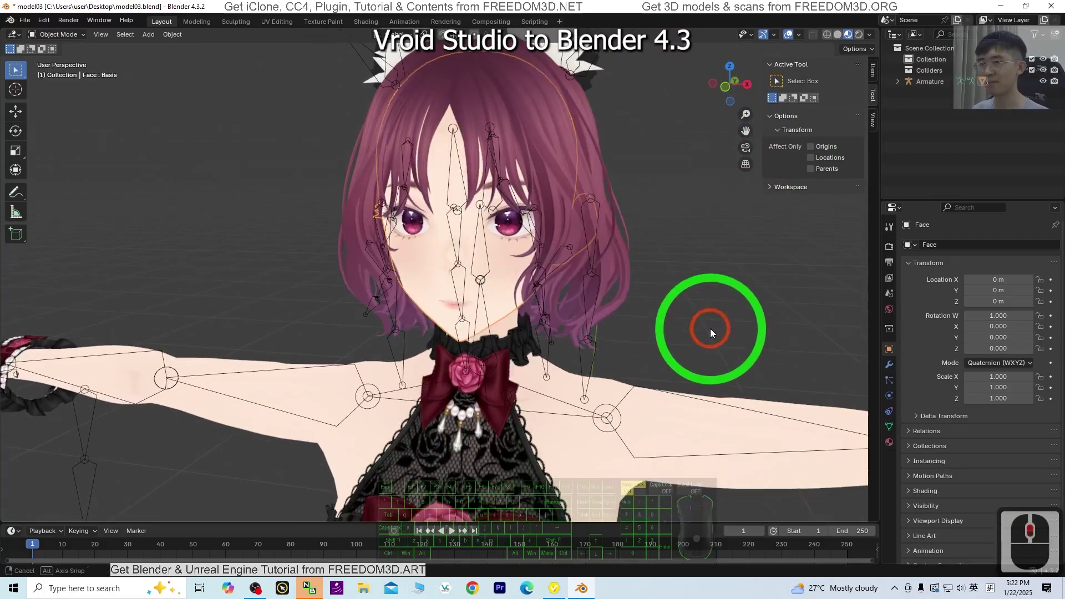
{"action": "left_click", "coordinate": [889, 427]}
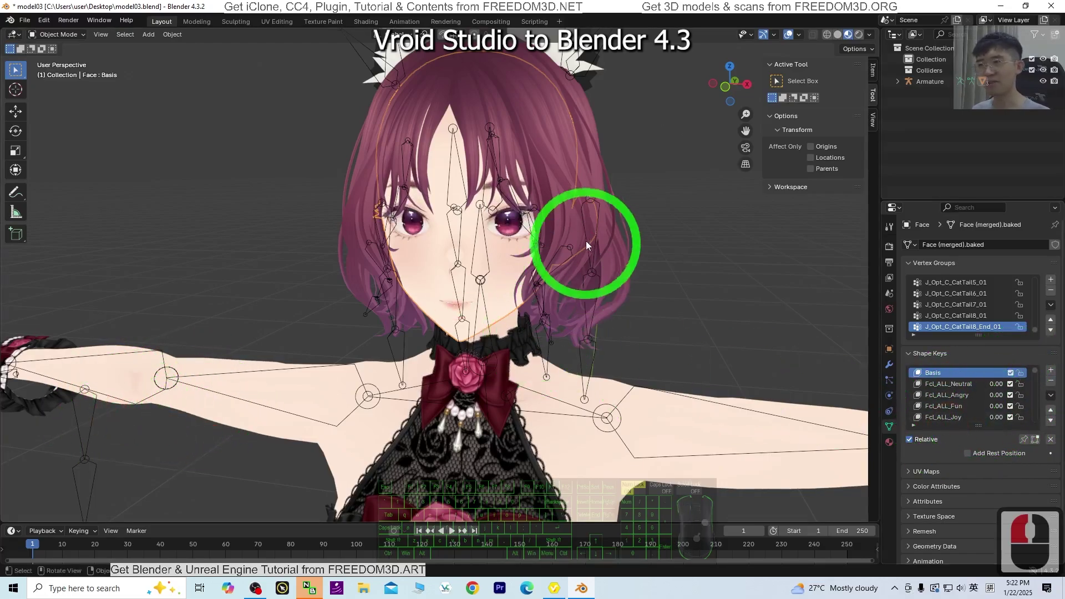
{"action": "scroll", "coordinate": [583, 261], "scroll_direction": "down", "scroll_amount": 2}
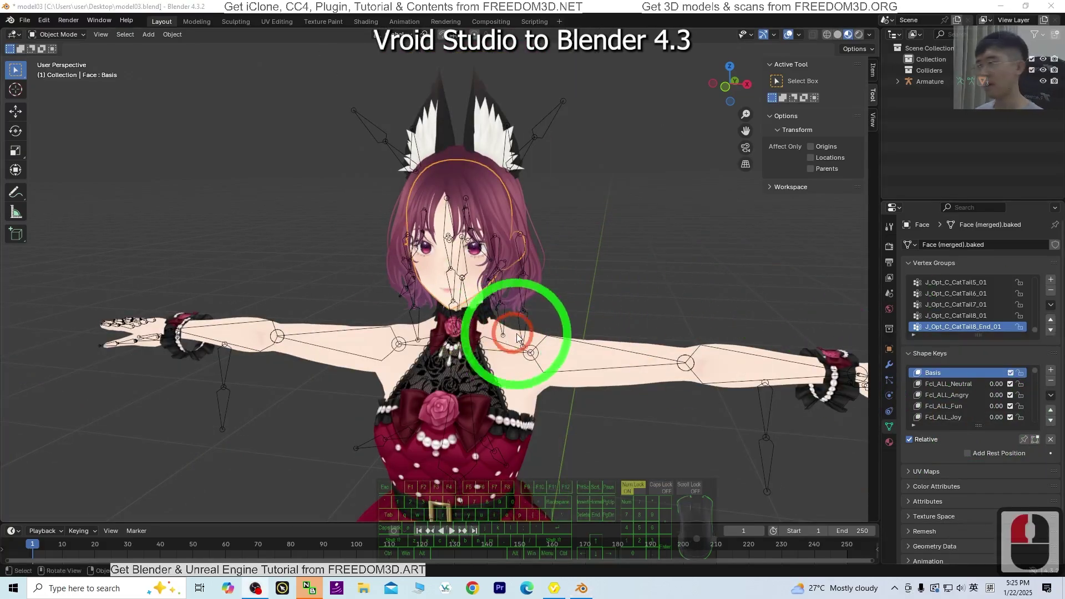
{"action": "left_click", "coordinate": [437, 269]}
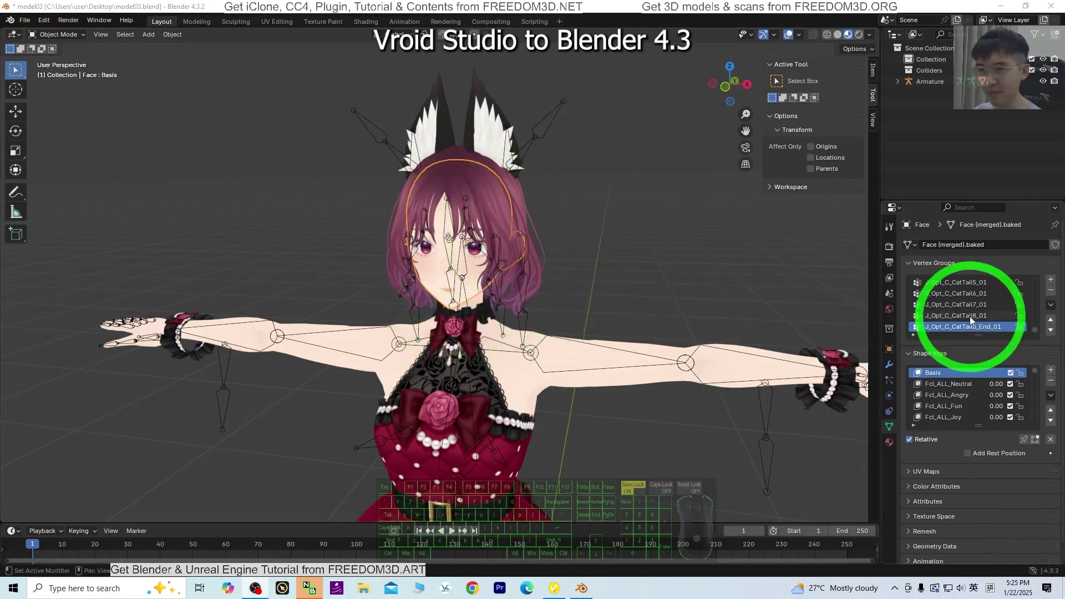
Select the avatar's armature and switch it to Pose Mode
{"action": "left_click", "coordinate": [543, 356]}
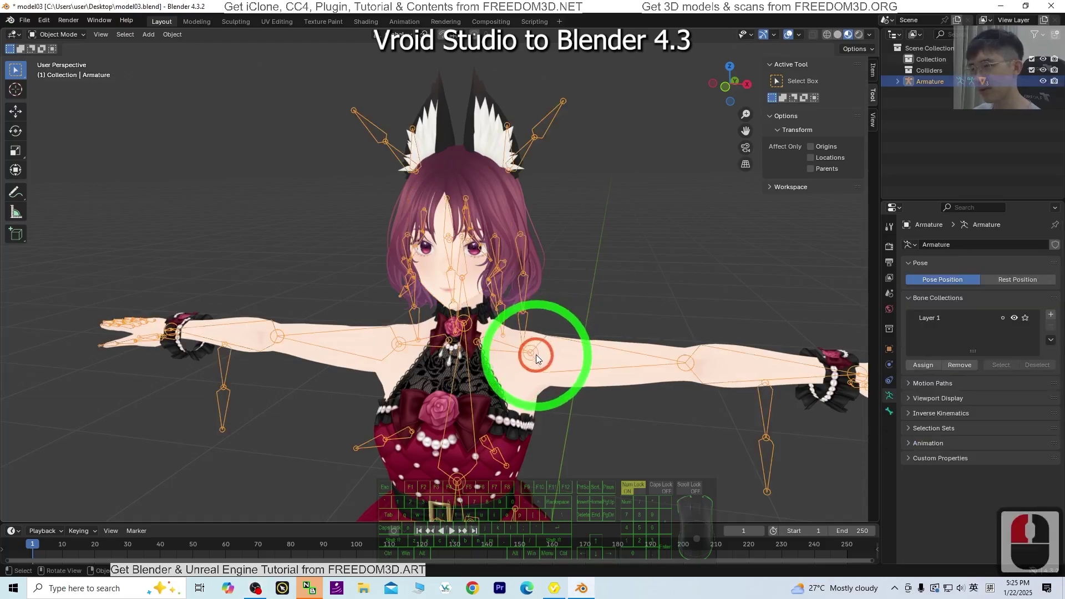
{"action": "scroll", "coordinate": [464, 302], "scroll_direction": "down", "scroll_amount": 4}
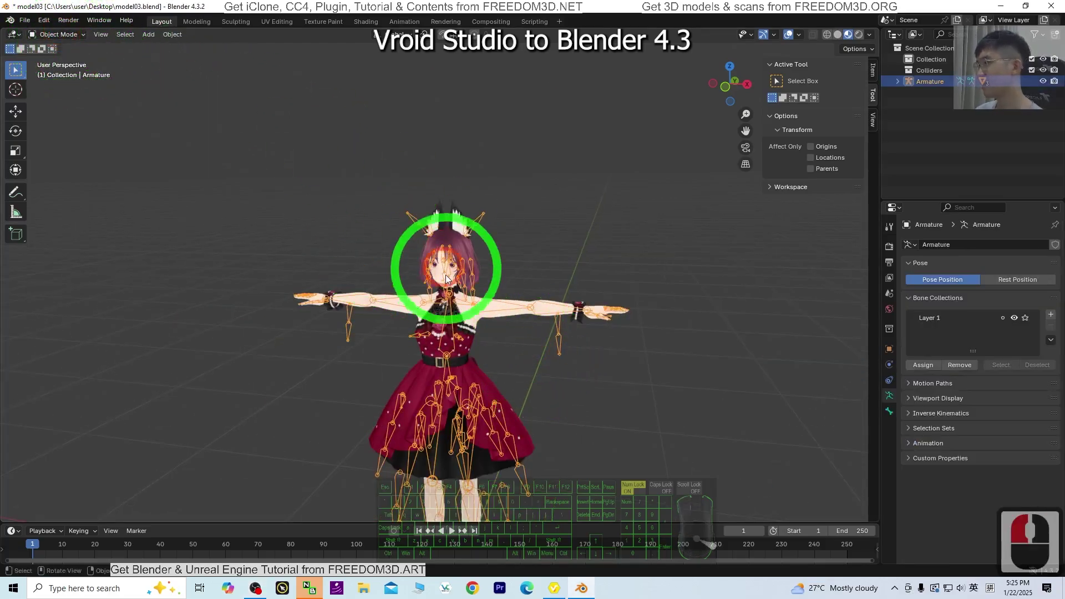
{"action": "left_click", "coordinate": [472, 302]}
{"action": "scroll", "coordinate": [470, 297], "scroll_direction": "up", "scroll_amount": 3}
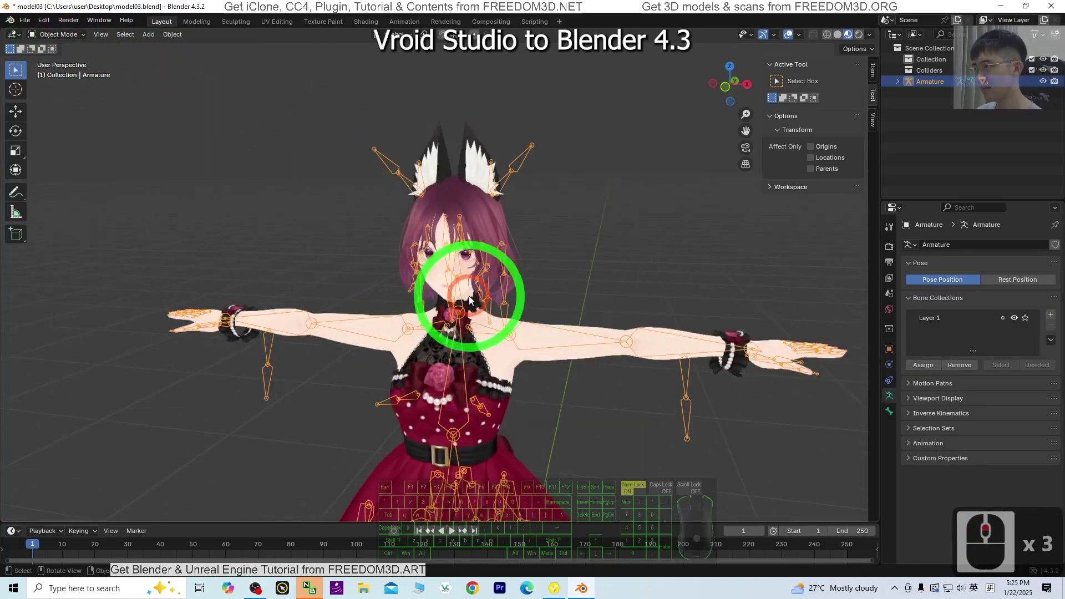
{"action": "left_click", "coordinate": [58, 34]}
{"action": "left_click", "coordinate": [60, 72]}
{"action": "scroll", "coordinate": [477, 319], "scroll_direction": "down", "scroll_amount": 4}
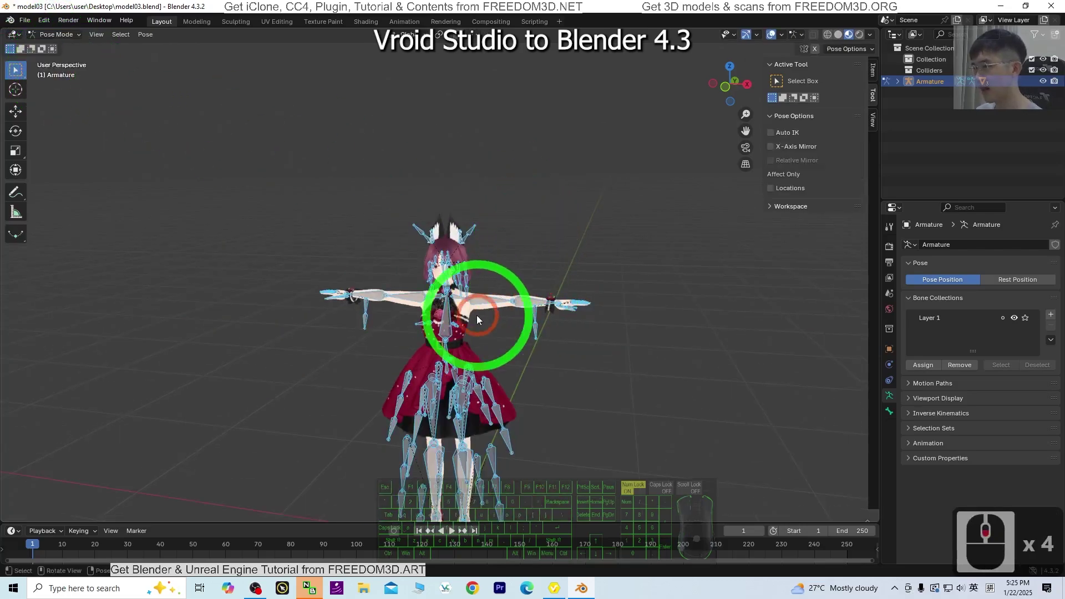
Rotate the Left arm bone down beside the body and bend the Left elbow bone so the forearm points forward
{"action": "scroll", "coordinate": [466, 264], "scroll_direction": "up", "scroll_amount": 4}
{"action": "left_click", "coordinate": [15, 131]}
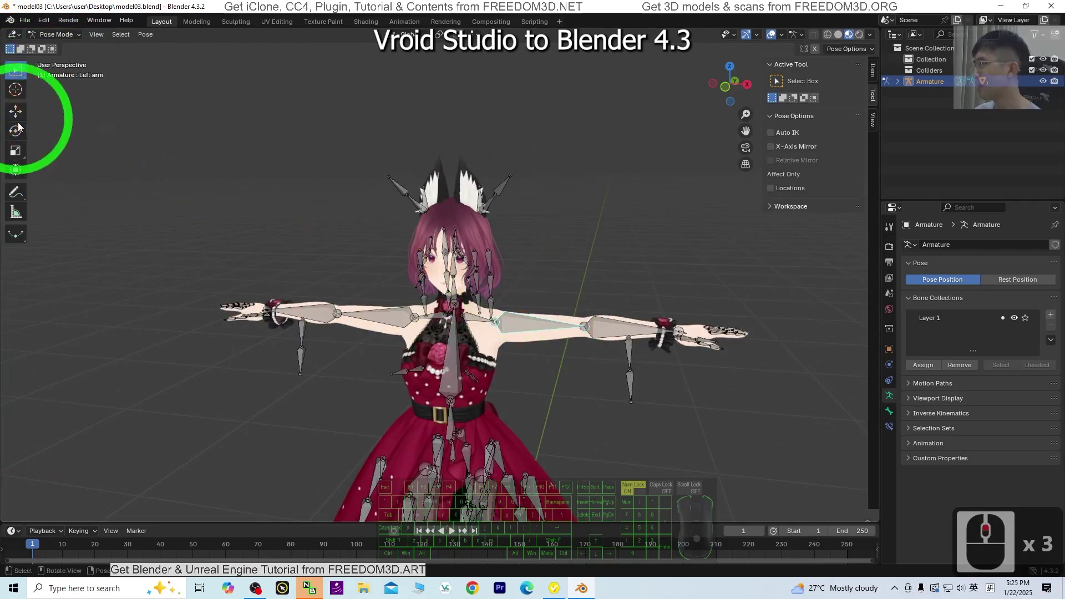
{"action": "left_click", "coordinate": [541, 324]}
{"action": "left_click_drag", "start_coordinate": [507, 296], "coordinate": [613, 389]}
{"action": "left_click", "coordinate": [541, 410]}
{"action": "middle_click_drag", "start_coordinate": [613, 389], "coordinate": [498, 315]}
{"action": "scroll", "coordinate": [555, 377], "scroll_direction": "down", "scroll_amount": 4}
{"action": "scroll", "coordinate": [498, 315], "scroll_direction": "up", "scroll_amount": 4}
{"action": "middle_click_drag", "start_coordinate": [514, 366], "coordinate": [613, 237]}
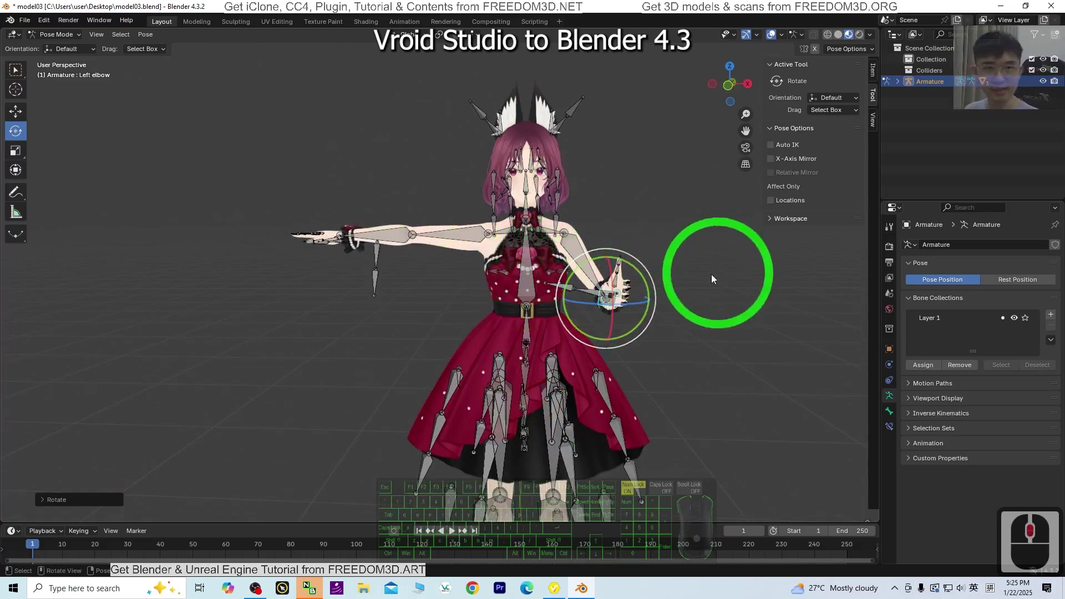
Inspect the posed left arm from several angles and distances to check how the mesh deforms with the bones
{"action": "scroll", "coordinate": [665, 284], "scroll_direction": "up", "scroll_amount": 2}
{"action": "scroll", "coordinate": [633, 199], "scroll_direction": "down", "scroll_amount": 2}
{"action": "middle_click_drag", "start_coordinate": [630, 197], "coordinate": [623, 217]}
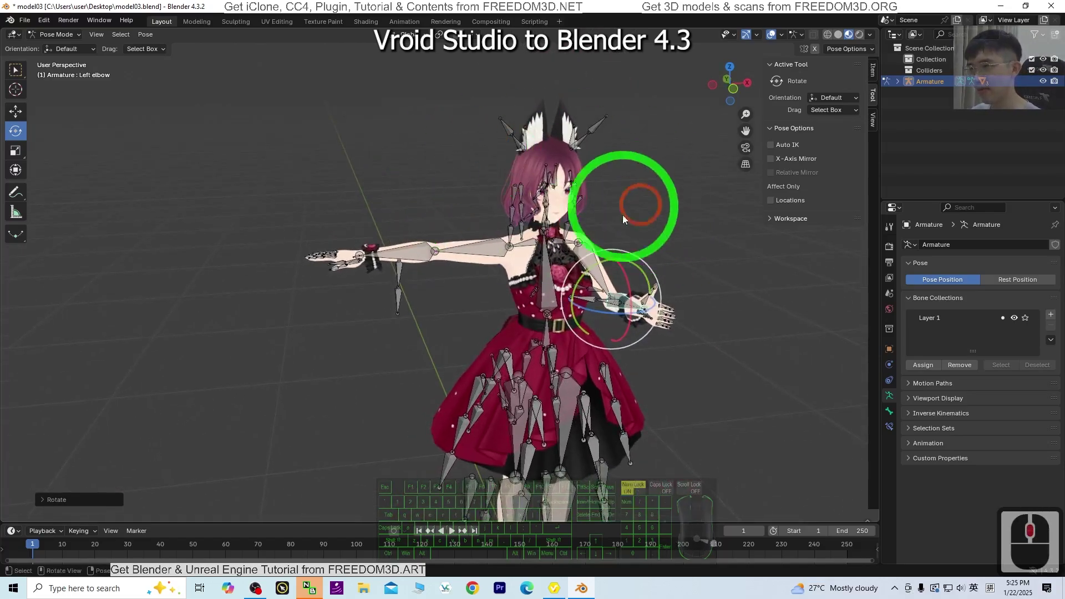
{"action": "scroll", "coordinate": [682, 177], "scroll_direction": "up", "scroll_amount": 4}
{"action": "scroll", "coordinate": [642, 190], "scroll_direction": "down", "scroll_amount": 2}
{"action": "scroll", "coordinate": [505, 309], "scroll_direction": "down", "scroll_amount": 2}
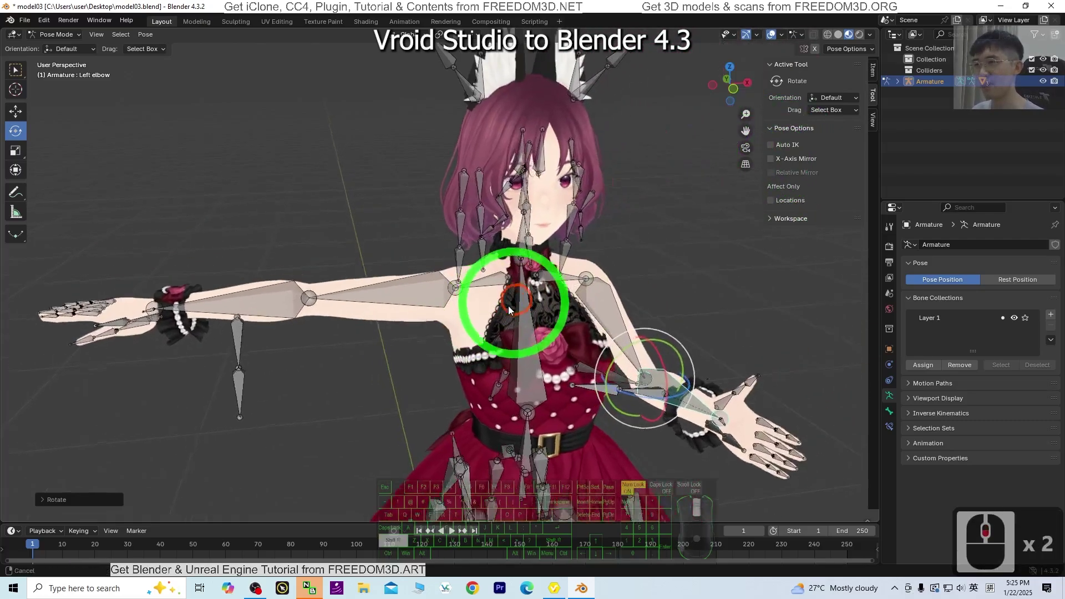
{"action": "middle_click_drag", "start_coordinate": [505, 309], "coordinate": [540, 288], "text": "shift"}
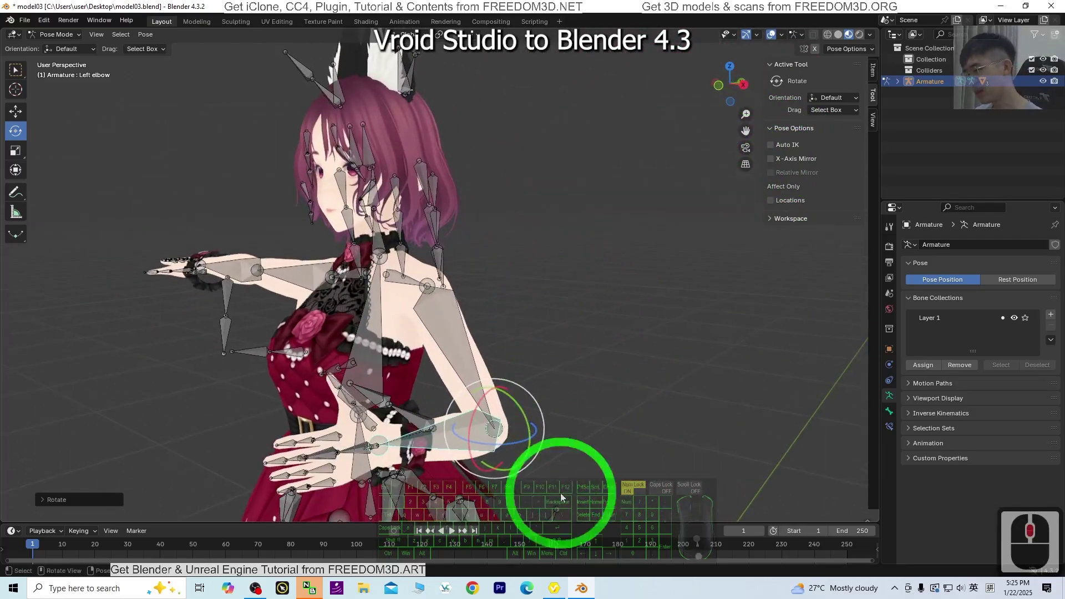
{"action": "left_click", "coordinate": [554, 588]}
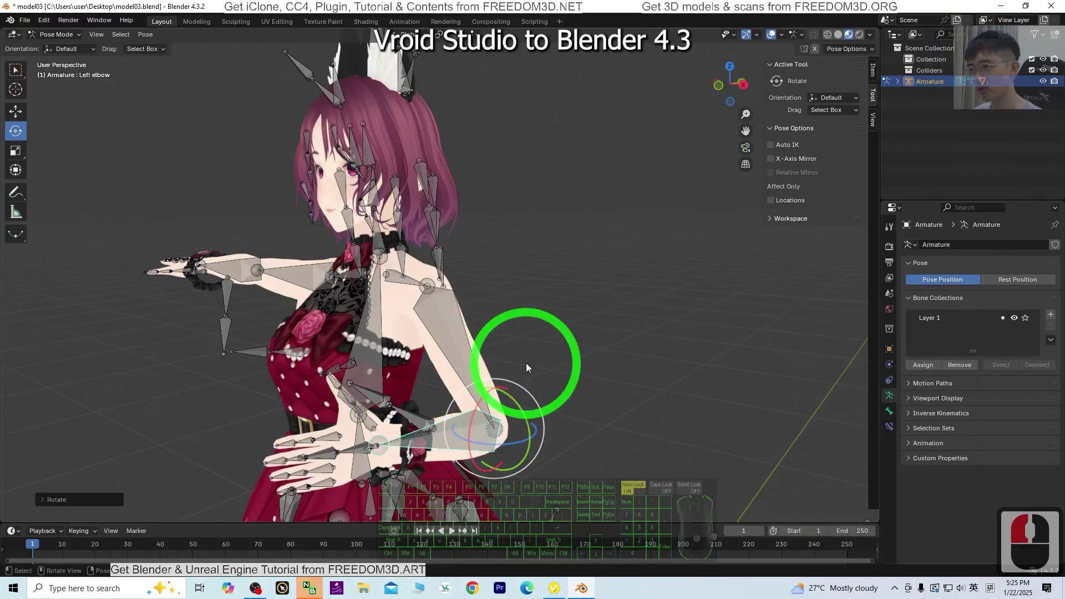
{"action": "left_click", "coordinate": [574, 364]}
{"action": "middle_click_drag", "start_coordinate": [582, 366], "coordinate": [553, 358]}
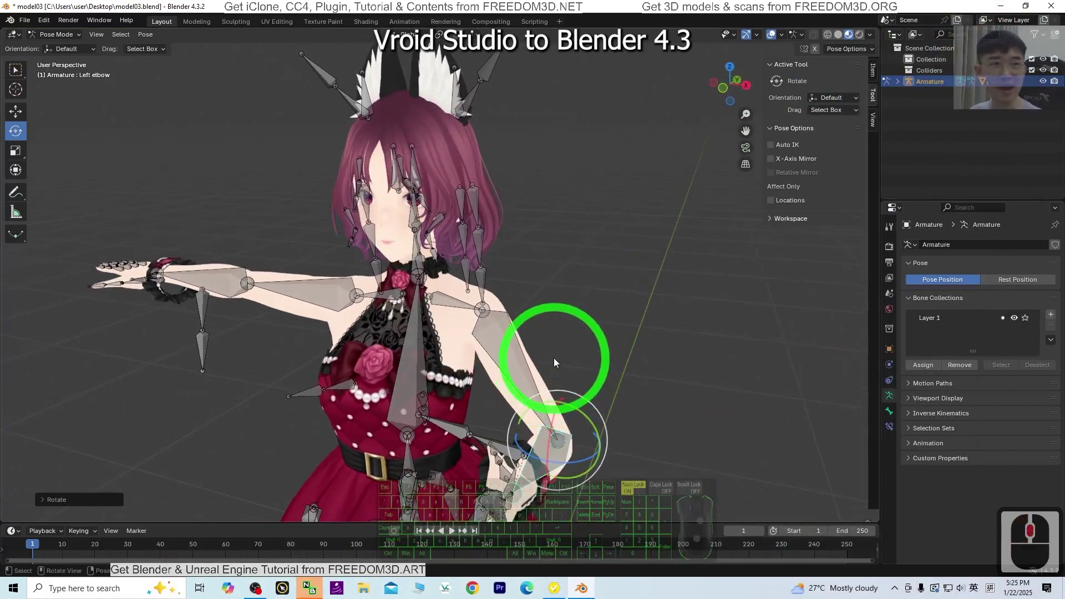
Minimize Blender, open the Vroid to FBX Converter V1.0 folder on the desktop to view its contents, and close it
{"action": "left_click", "coordinate": [1000, 6]}
{"action": "left_click", "coordinate": [30, 97]}
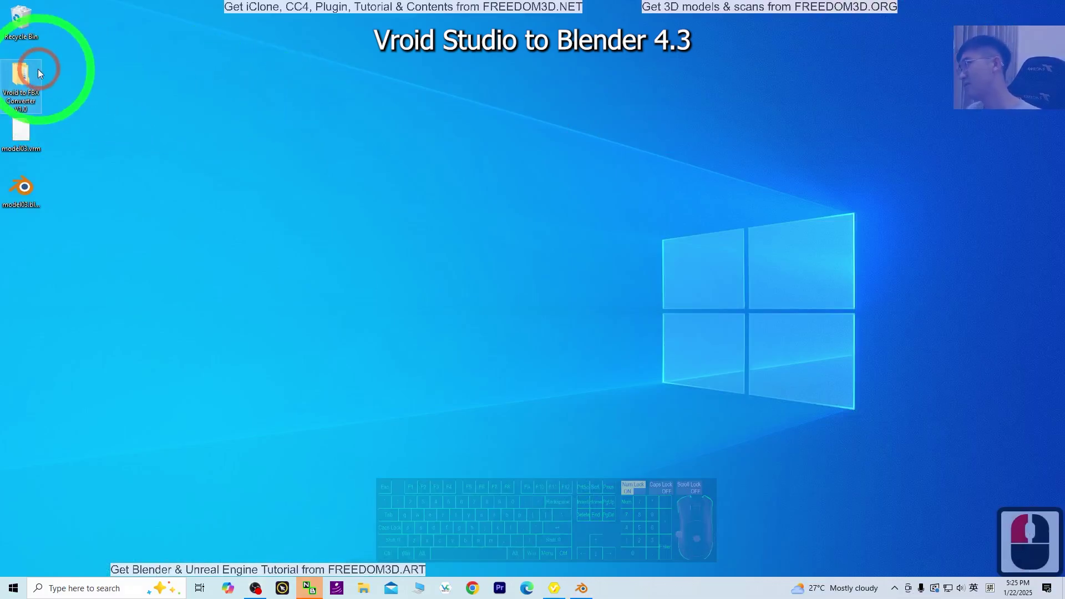
{"action": "double_click", "coordinate": [16, 82]}
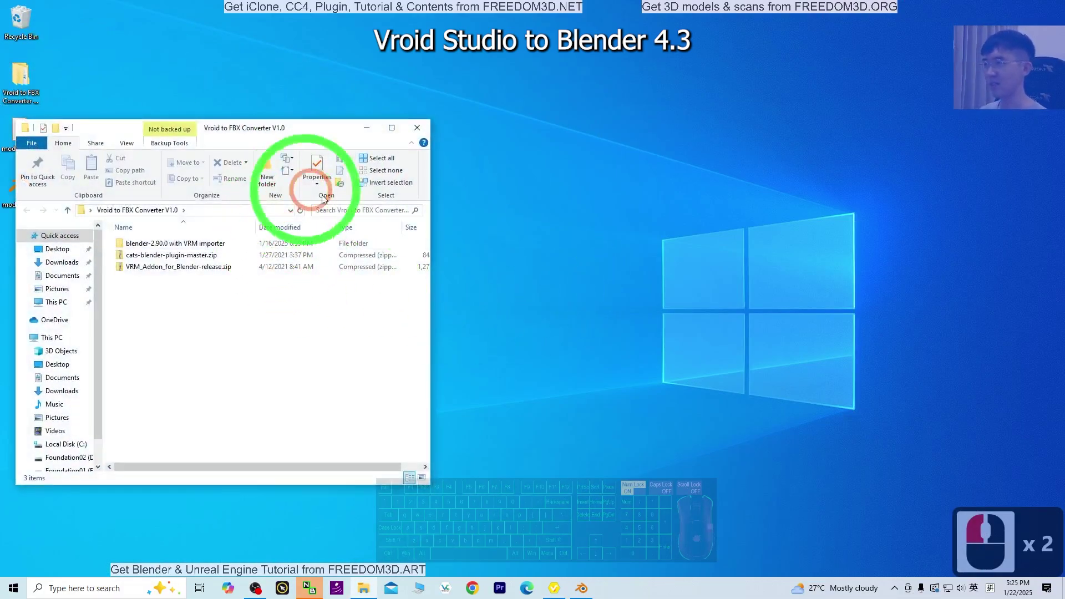
{"action": "left_click_drag", "start_coordinate": [214, 123], "coordinate": [499, 140]}
{"action": "left_click", "coordinate": [549, 307]}
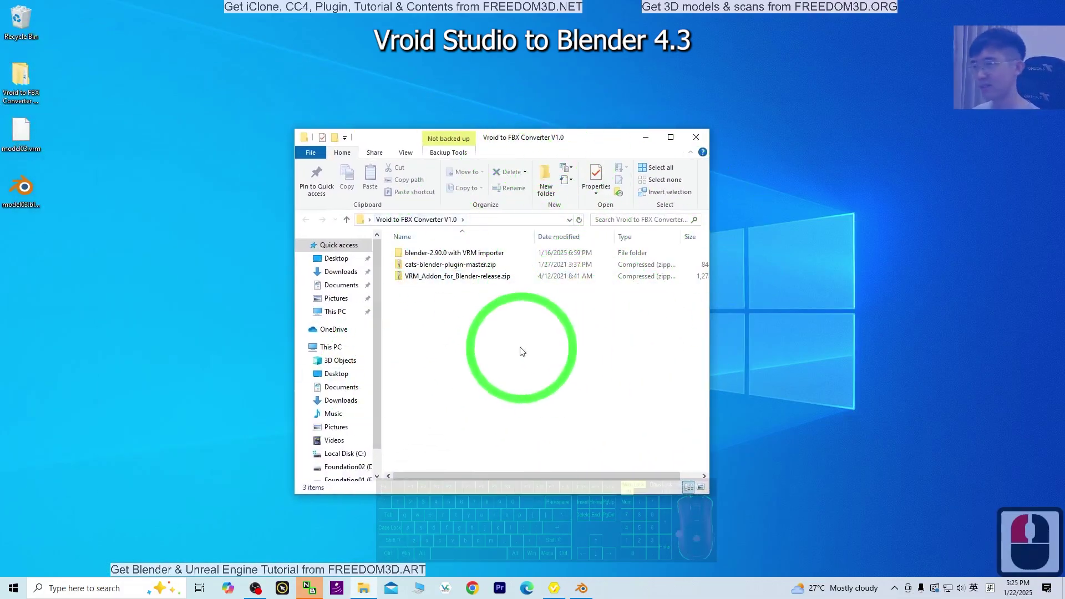
{"action": "left_click", "coordinate": [696, 137]}
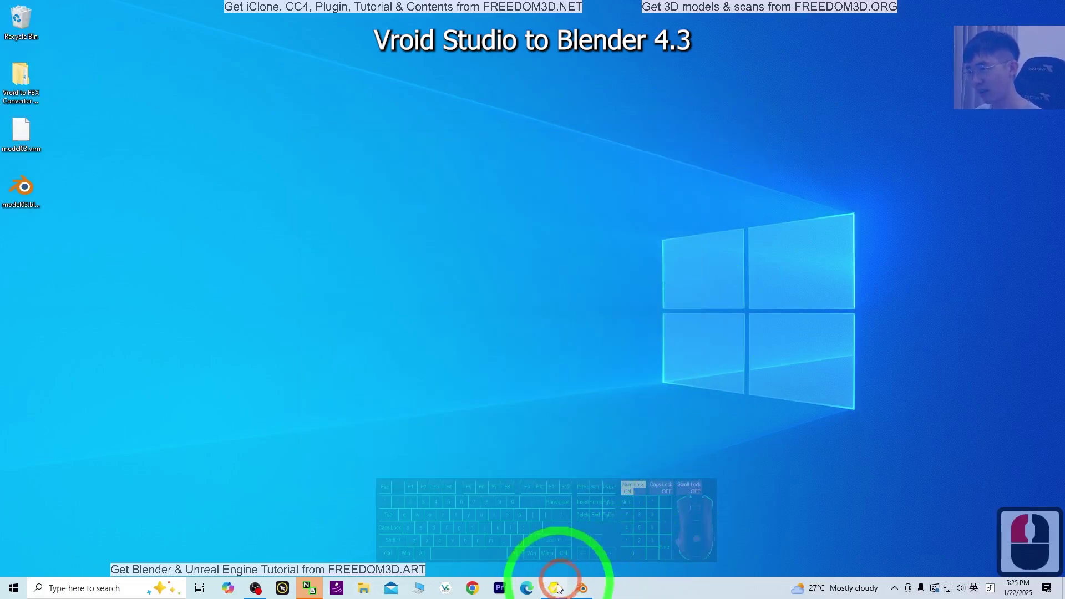
Switch back to Blender 4.3 and look over the posed avatar from the front
{"action": "left_click", "coordinate": [553, 588]}
{"action": "left_click", "coordinate": [582, 590]}
{"action": "middle_click_drag", "start_coordinate": [478, 317], "coordinate": [552, 310]}
{"action": "middle_click_drag", "start_coordinate": [716, 312], "coordinate": [668, 314]}
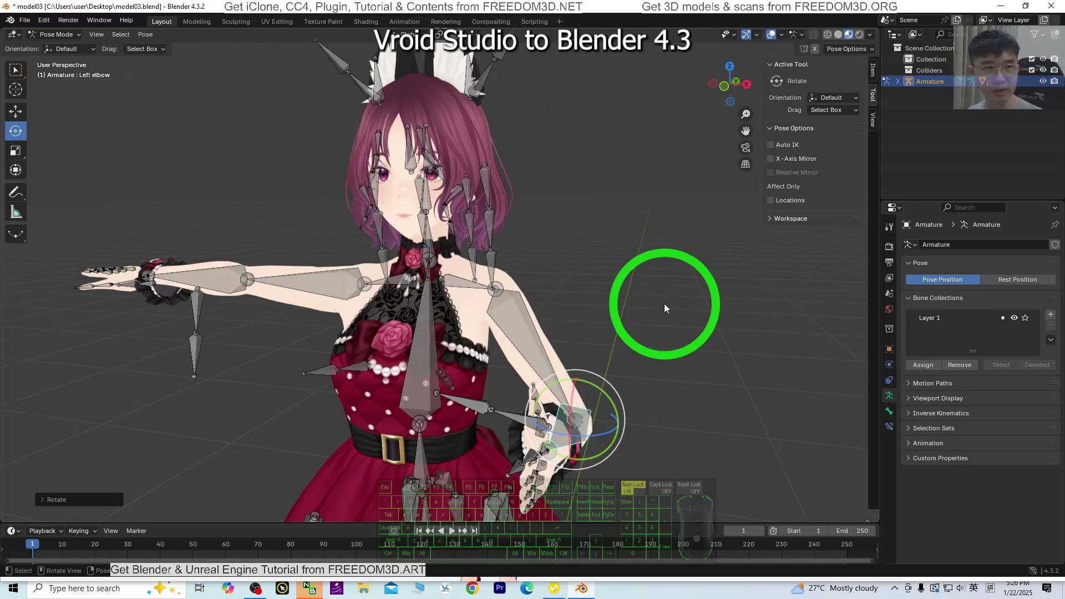
{"action": "right_click", "coordinate": [523, 392]}
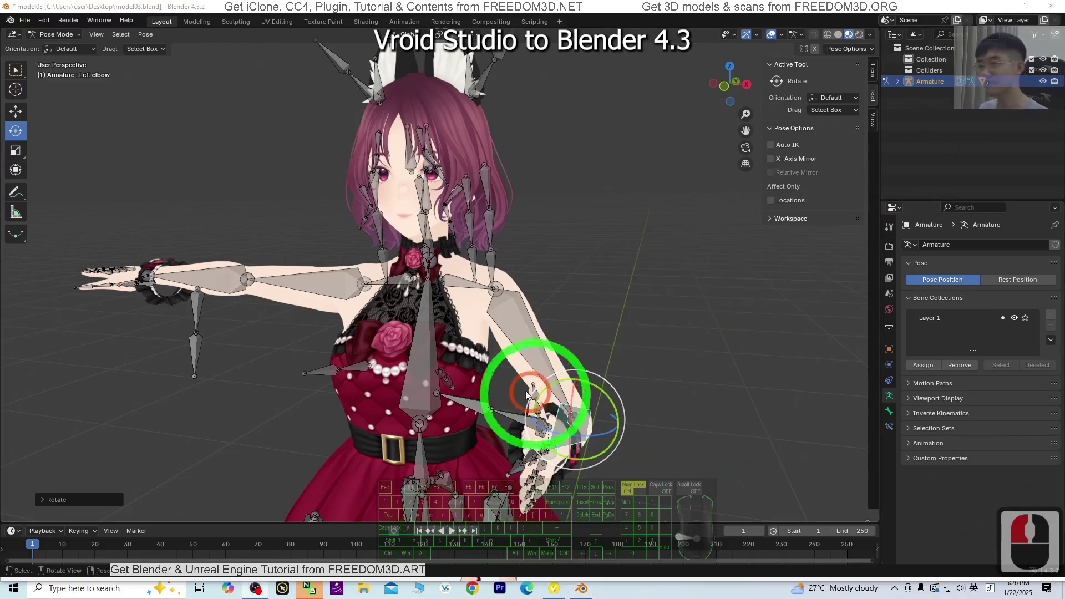